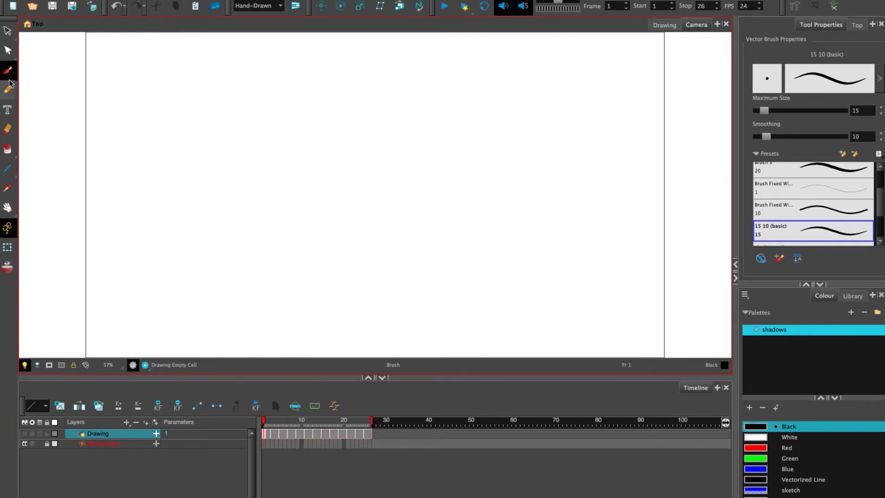
- Add a drawing layer with the default name and scribble freehand black brush strokes across its first frame
left_click(140, 407)
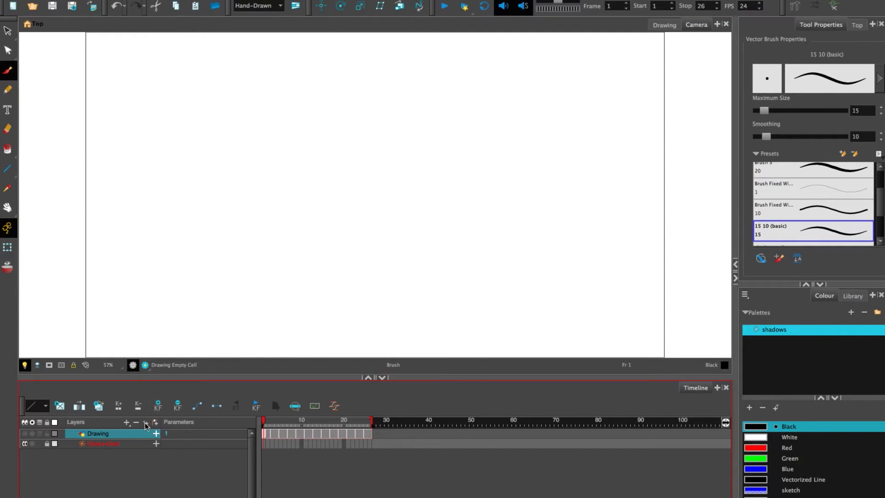
left_click(146, 423)
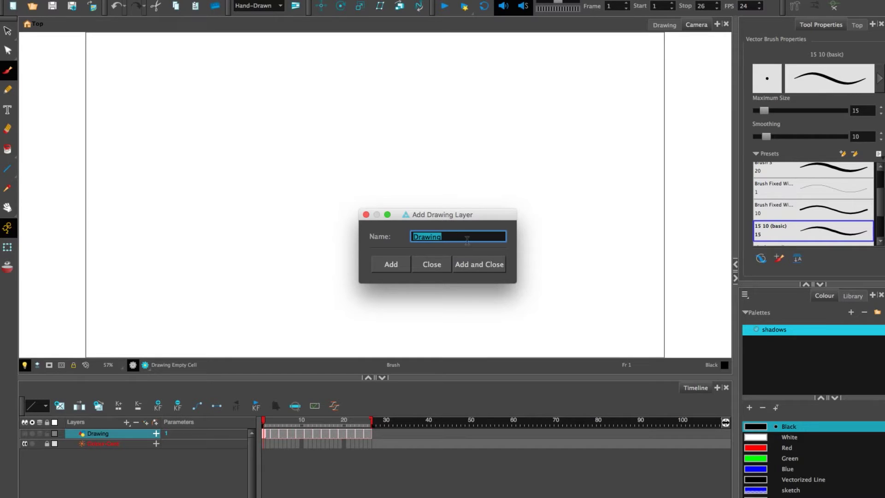
left_click(471, 266)
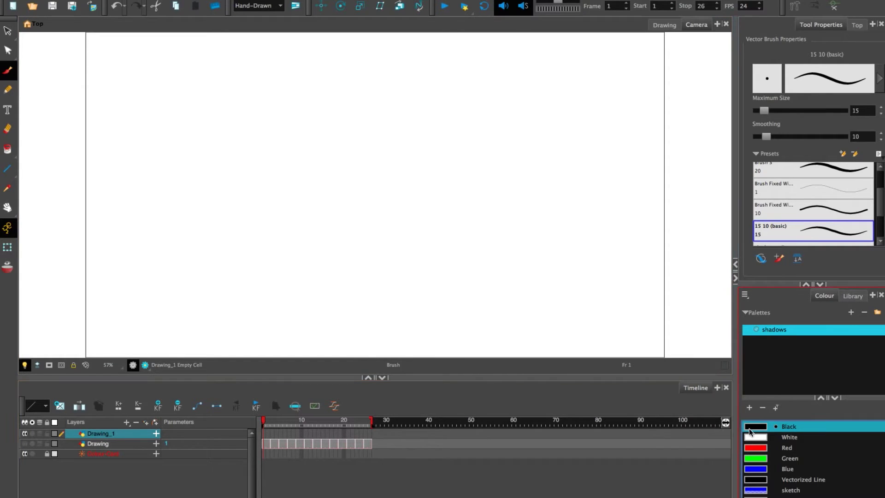
mouse_move(277, 192)
left_mouse_down()
mouse_move(311, 154)
mouse_move(350, 132)
mouse_move(374, 147)
mouse_move(290, 270)
mouse_move(450, 114)
mouse_move(325, 278)
left_mouse_up()
mouse_move(399, 188)
left_mouse_down()
mouse_move(476, 134)
mouse_move(489, 168)
mouse_move(466, 221)
mouse_move(476, 239)
mouse_move(506, 242)
mouse_move(530, 303)
left_mouse_up()
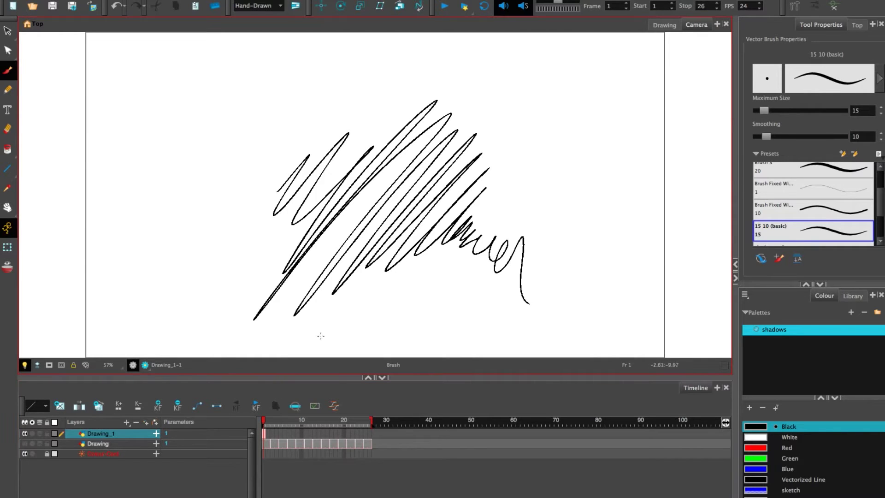
- Hide the Drawing_1 layer and show the Drawing layer that holds the hand
left_click(25, 434)
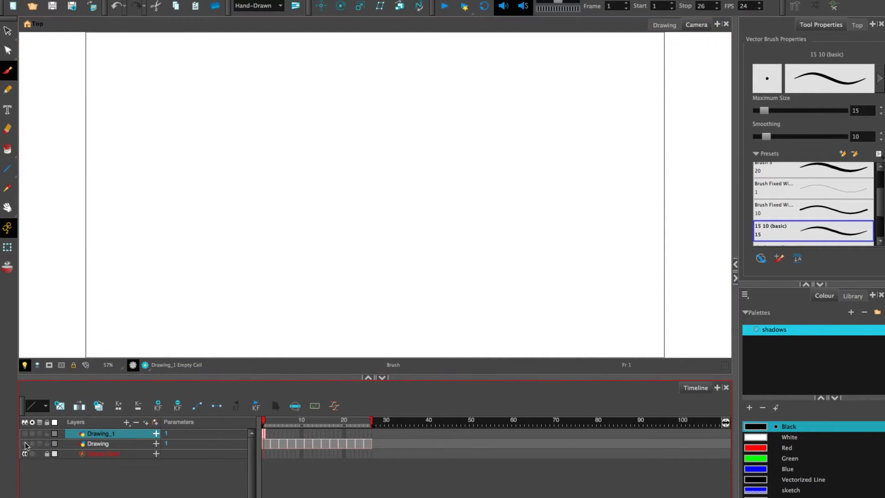
left_click(24, 443)
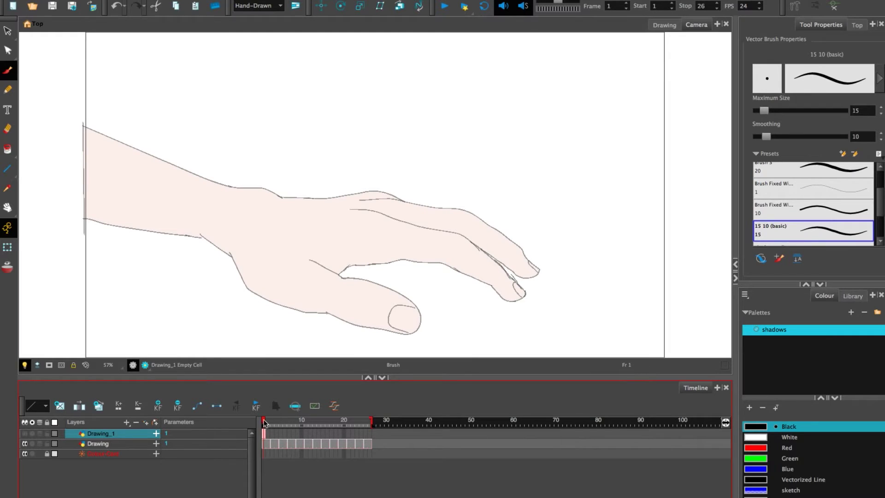
- Play back the hand animation to review its movement
left_click(445, 7)
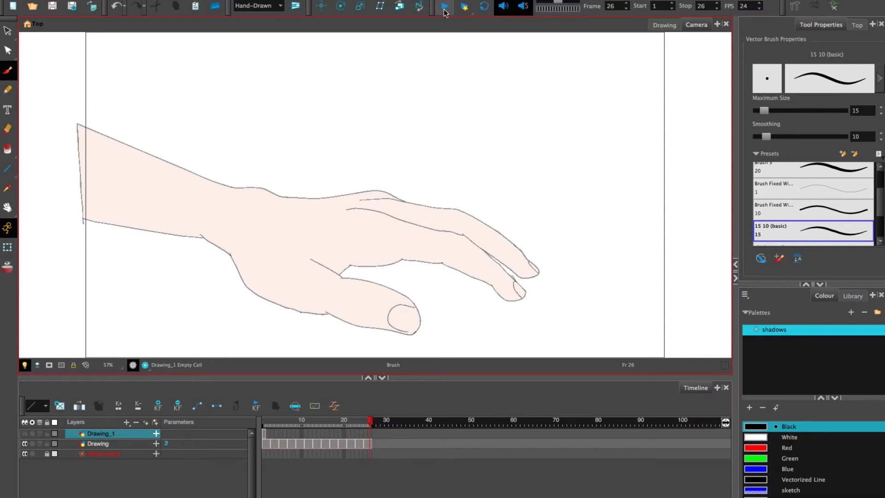
left_click(445, 10)
left_click(450, 12)
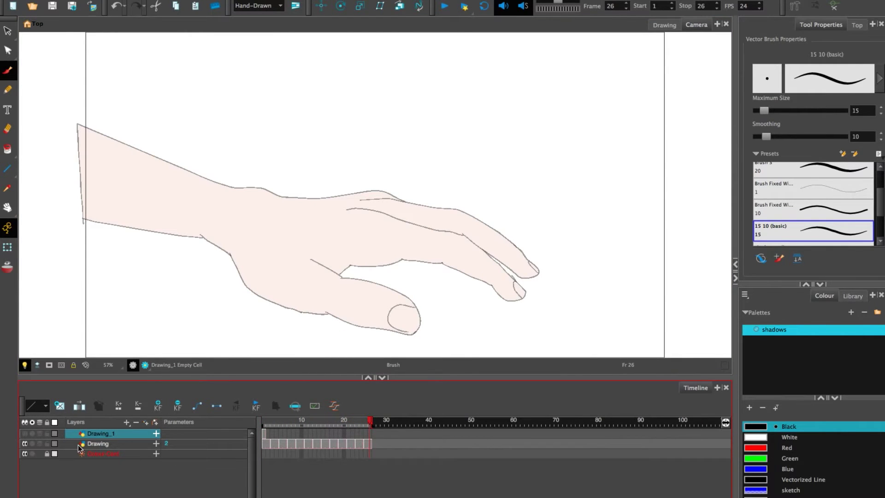
- Delete the Drawing_1 layer
right_click(101, 440)
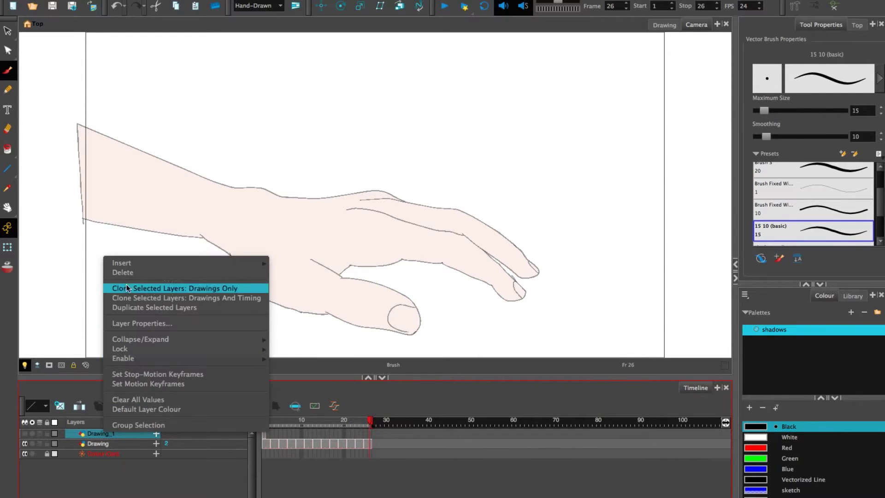
left_click(124, 272)
- At frame 11, sample the finger's skin colour and paint the unfilled fingernail with it on the Drawing layer
mouse_move(351, 420)
left_mouse_down()
mouse_move(240, 426)
mouse_move(356, 421)
mouse_move(272, 411)
mouse_move(284, 405)
mouse_move(369, 411)
mouse_move(265, 420)
mouse_move(362, 426)
mouse_move(345, 415)
mouse_move(262, 422)
mouse_move(366, 433)
mouse_move(254, 430)
mouse_move(372, 425)
mouse_move(308, 423)
left_mouse_up()
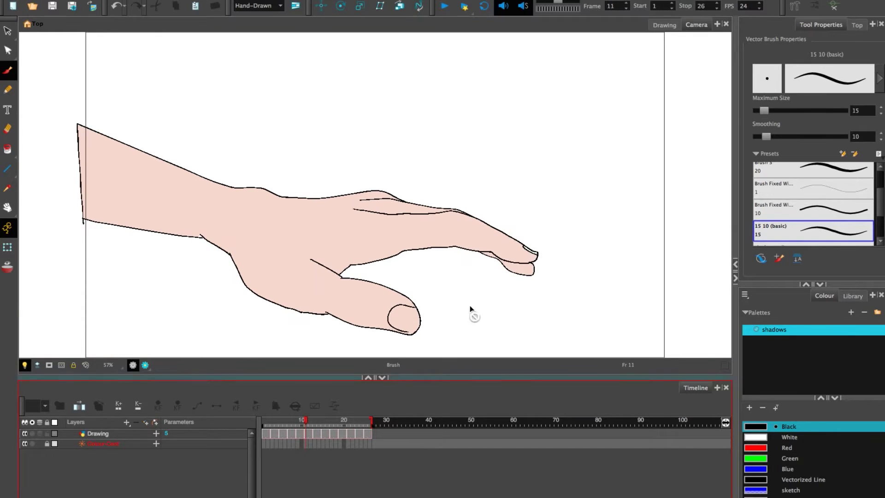
key("space")
mouse_move(540, 265)
left_mouse_down()
mouse_move(382, 261)
mouse_move(339, 335)
mouse_move(378, 239)
left_mouse_up()
key("alt+k")
scroll(391, 282, "up", 3)
key("alt+i")
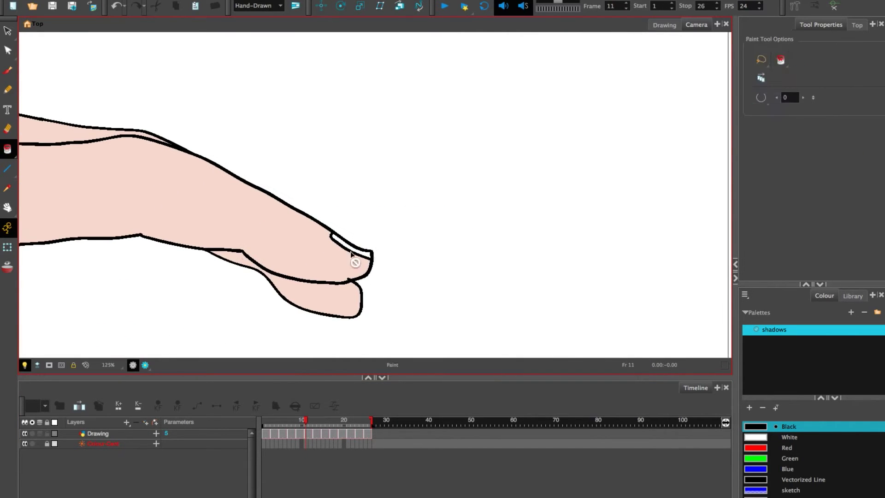
left_click(8, 148)
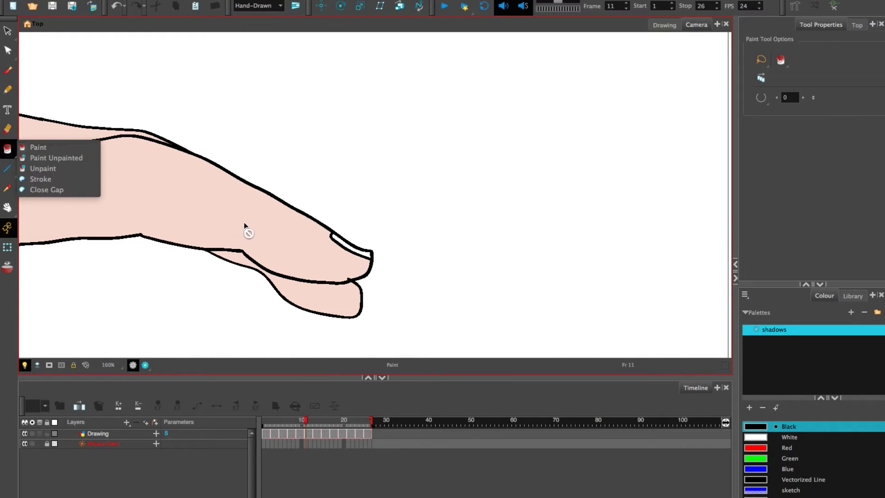
key("alt+d")
left_click(297, 224)
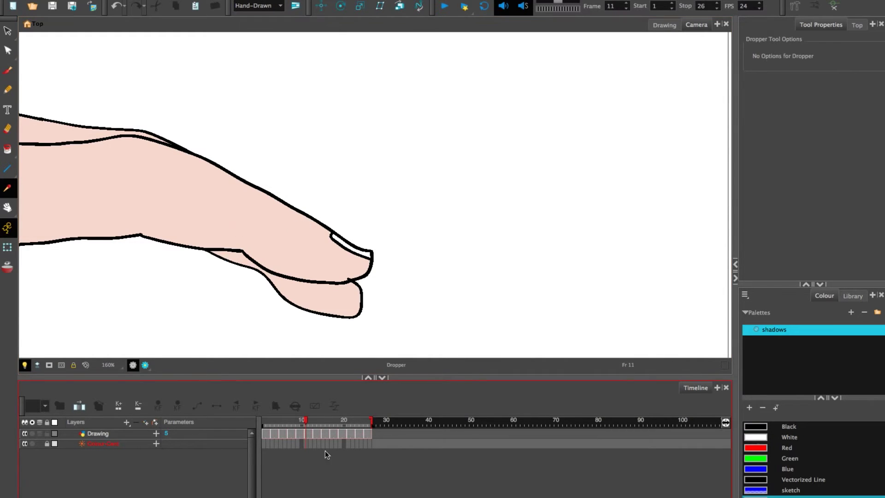
left_click(305, 433)
left_click(355, 254)
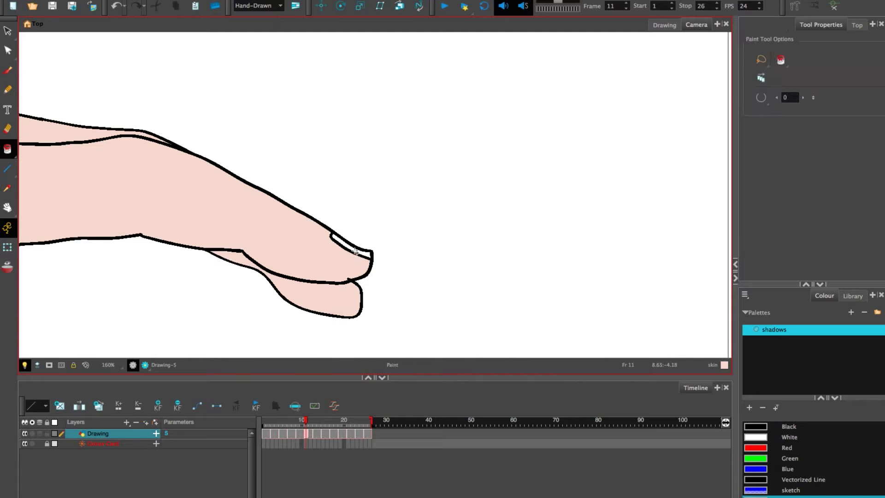
left_click(355, 252)
- Play the hand animation in a loop with the whole camera frame in view, and stop the playback
scroll(277, 241, "down", 5)
scroll(332, 228, "down", 1)
left_click_drag(332, 228, 342, 241)
scroll(343, 244, "up", 1)
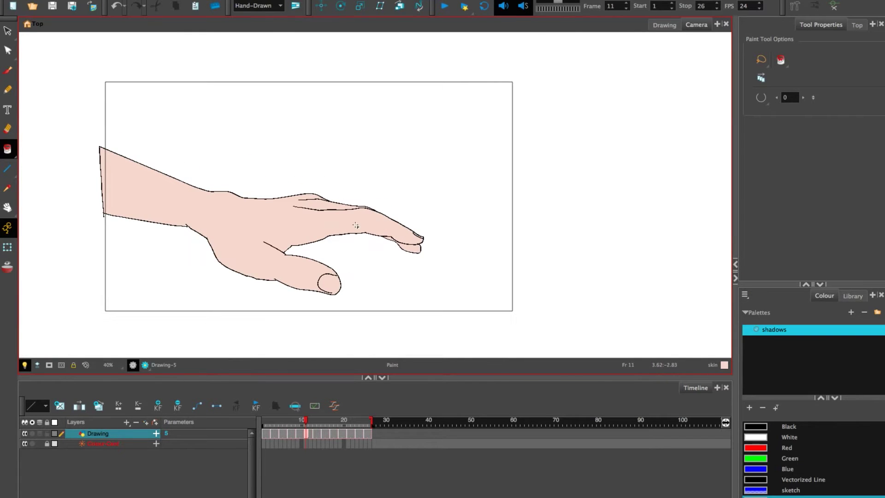
scroll(352, 245, "up", 1)
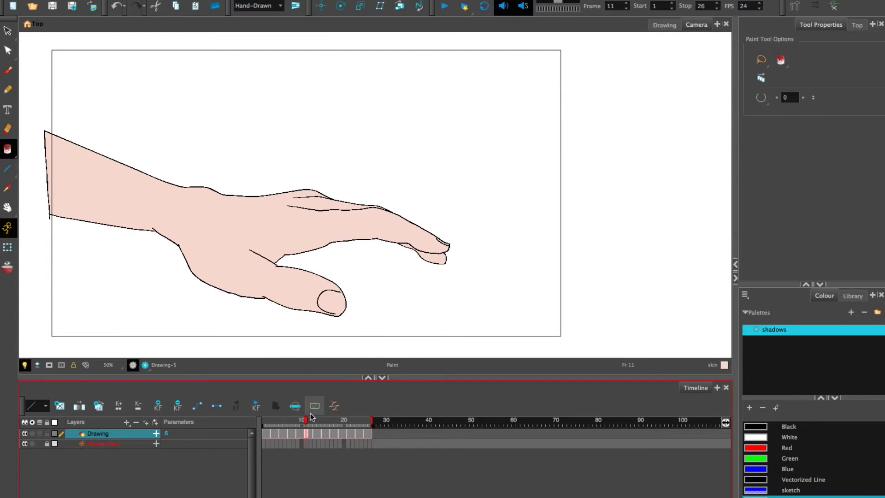
left_click(449, 13)
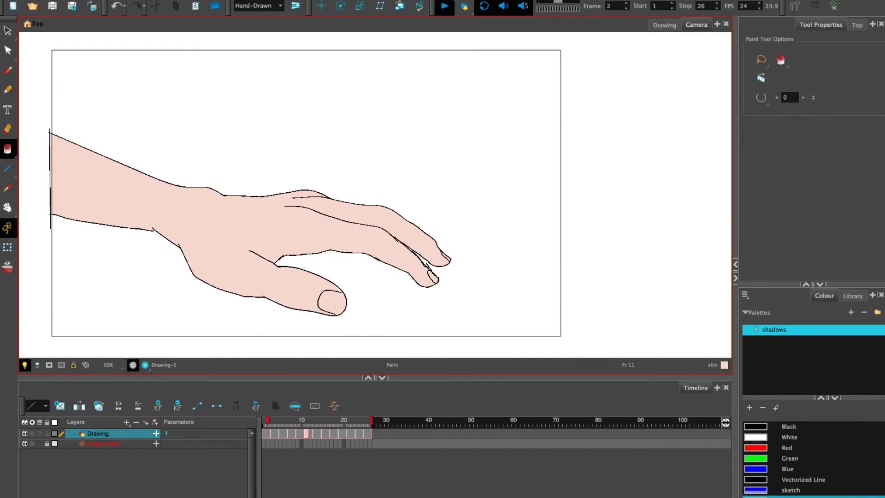
left_click(444, 9)
- Return to frame 1 and add a new colour swatch to the shadows palette
left_click(267, 421)
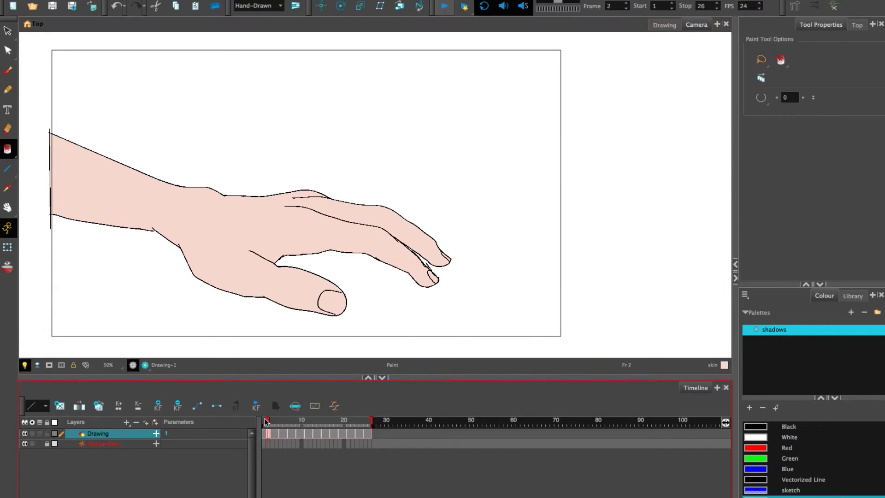
left_click(264, 422)
left_click(742, 481)
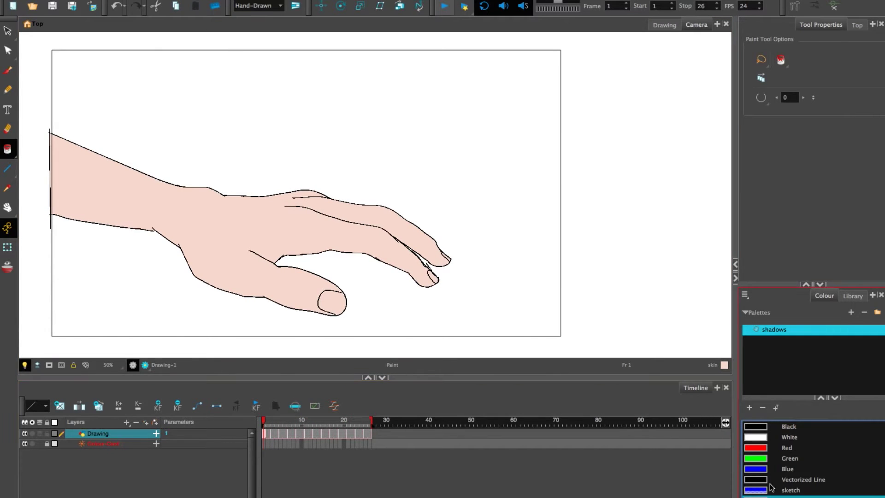
left_click(749, 408)
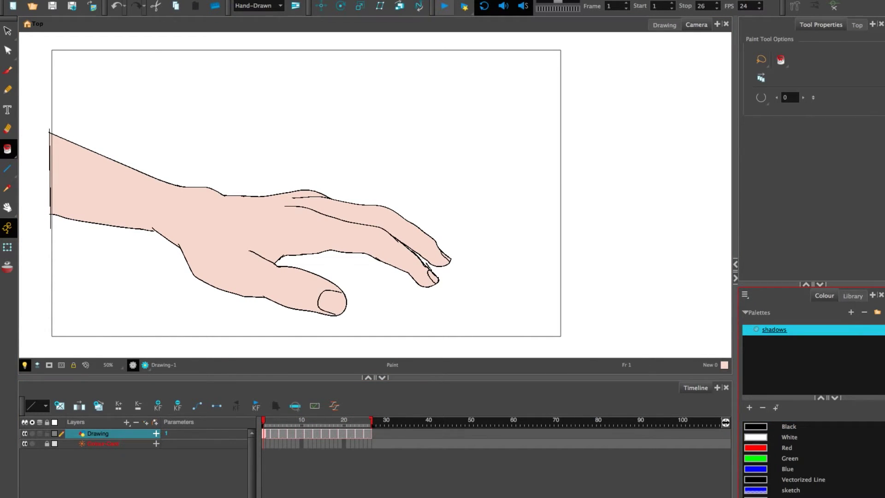
- Set the new swatch to a dark muted purple with hue 258 and alpha 84
right_click(768, 494)
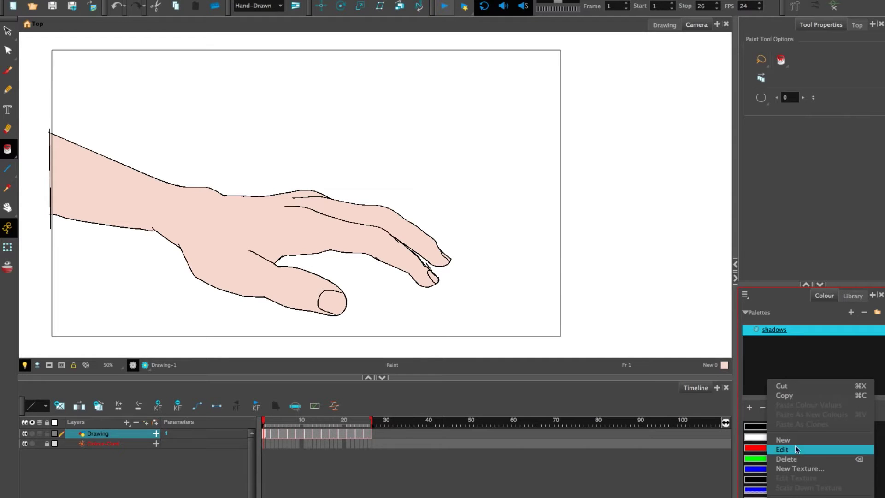
left_click(783, 449)
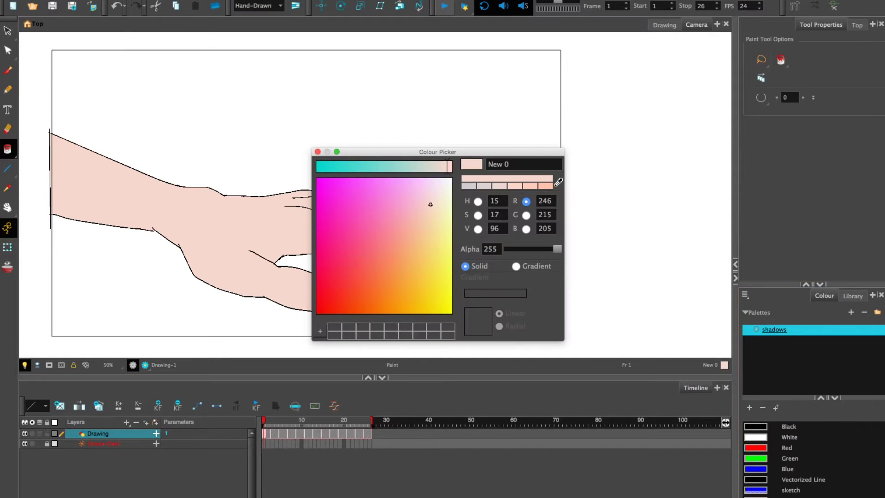
left_click_drag(473, 156, 521, 148)
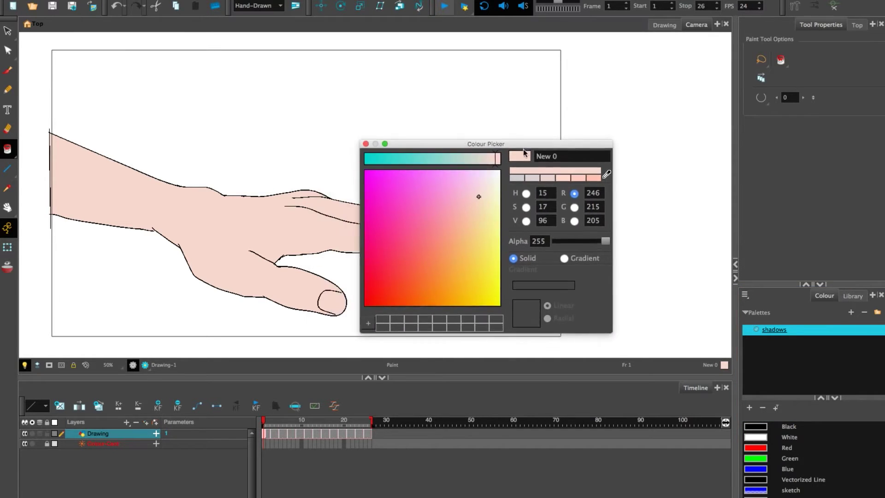
left_click(526, 193)
left_click_drag(424, 157, 464, 157)
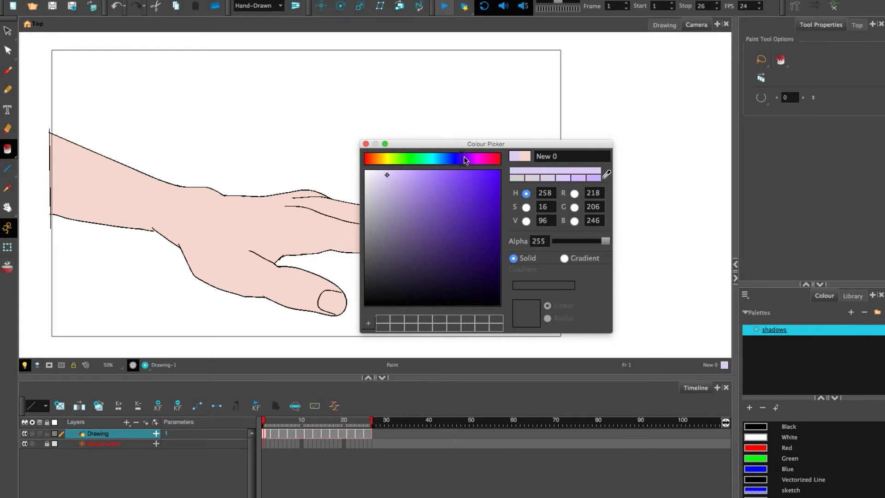
left_click(424, 198)
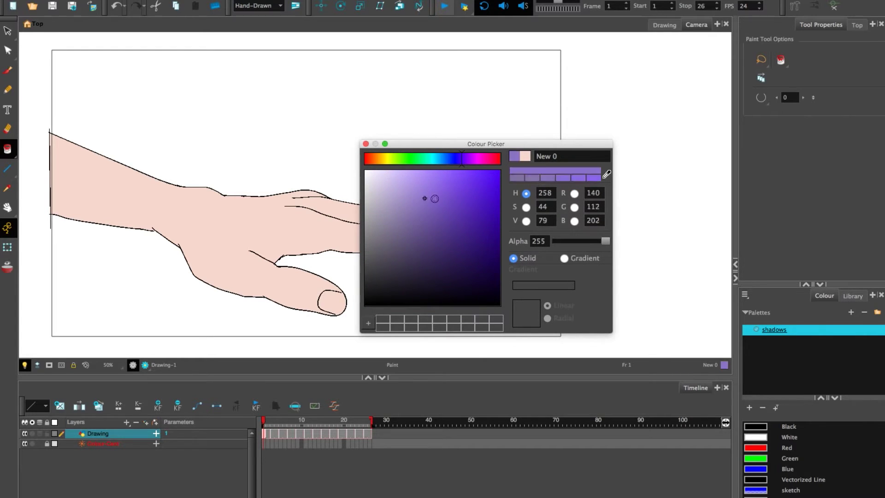
mouse_move(424, 199)
left_mouse_down()
mouse_move(427, 249)
mouse_move(432, 240)
left_mouse_up()
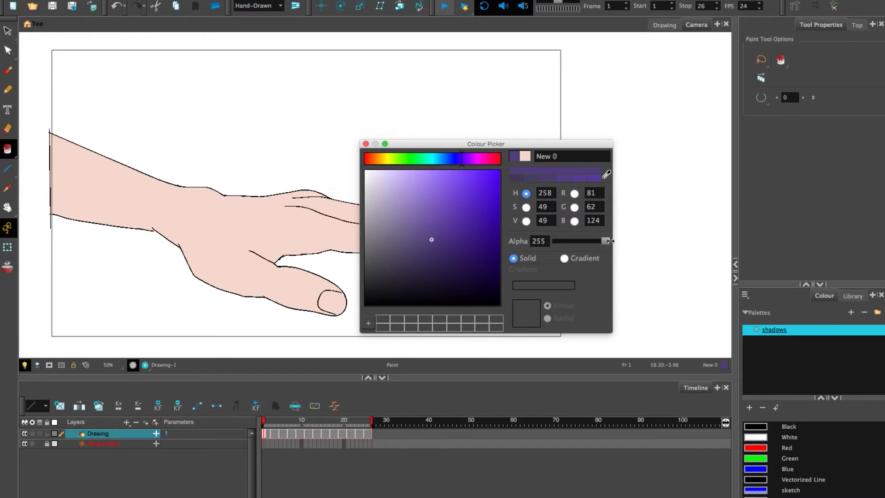
left_click_drag(609, 240, 572, 243)
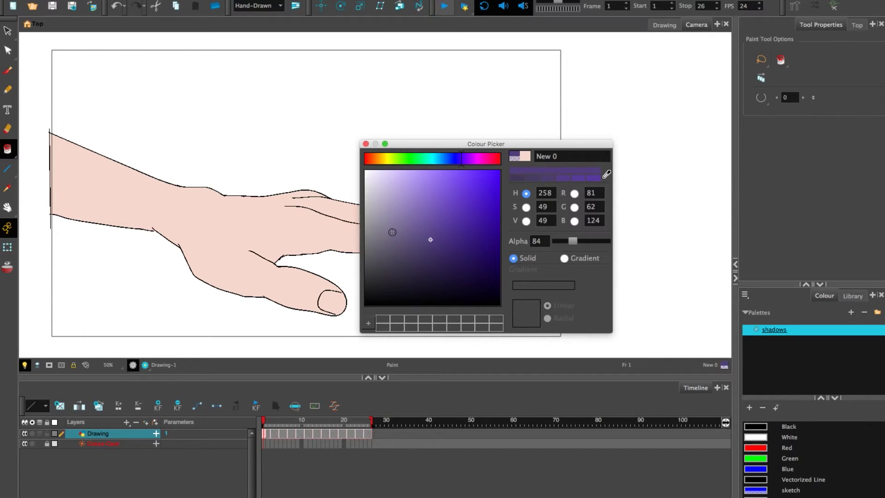
left_click_drag(409, 241, 420, 241)
left_click_drag(573, 243, 574, 245)
left_click(366, 144)
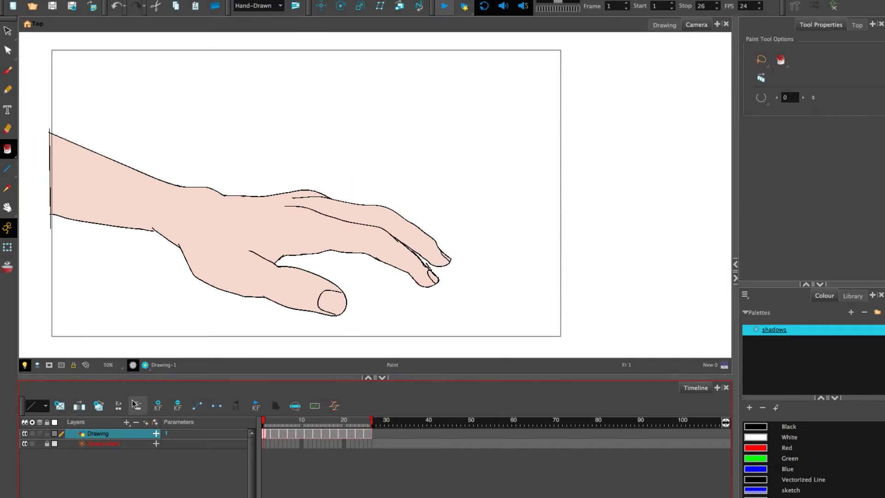
- Add a drawing layer named shadows
key("alt+b")
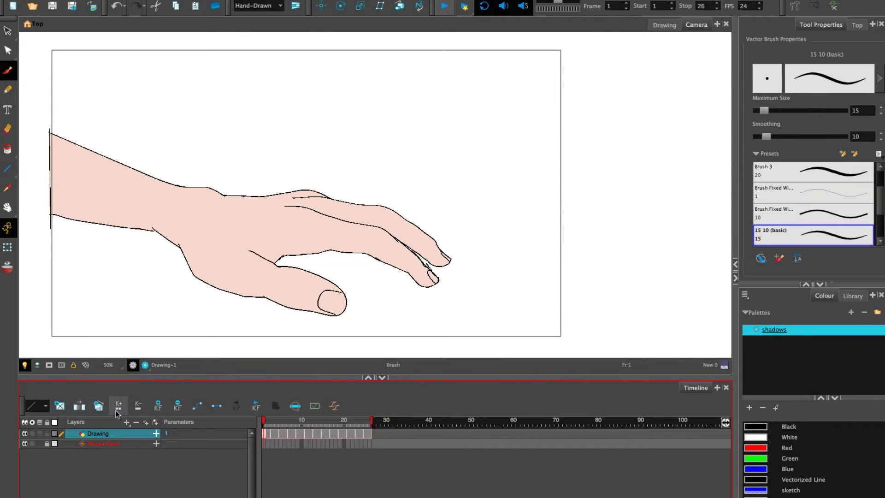
left_click(145, 423)
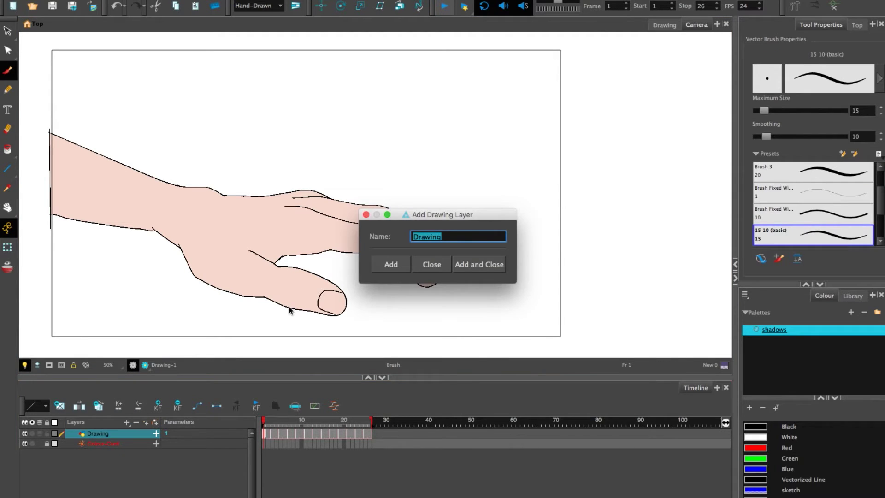
type("shadows")
left_click(482, 264)
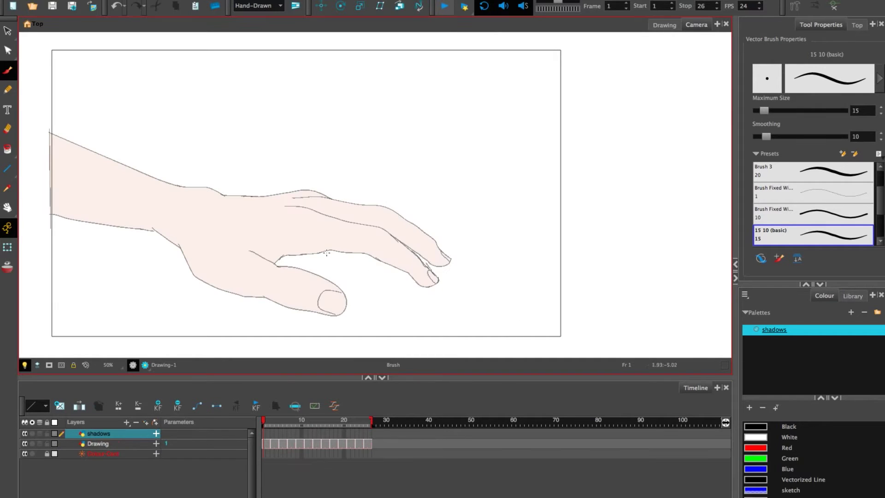
- Draw a closed circle over the palm on the shadows layer at frame 1 and fill it with the translucent purple
mouse_move(259, 216)
left_mouse_down()
mouse_move(320, 217)
mouse_move(234, 236)
mouse_move(247, 219)
left_mouse_up()
key("alt+i")
left_click(286, 234)
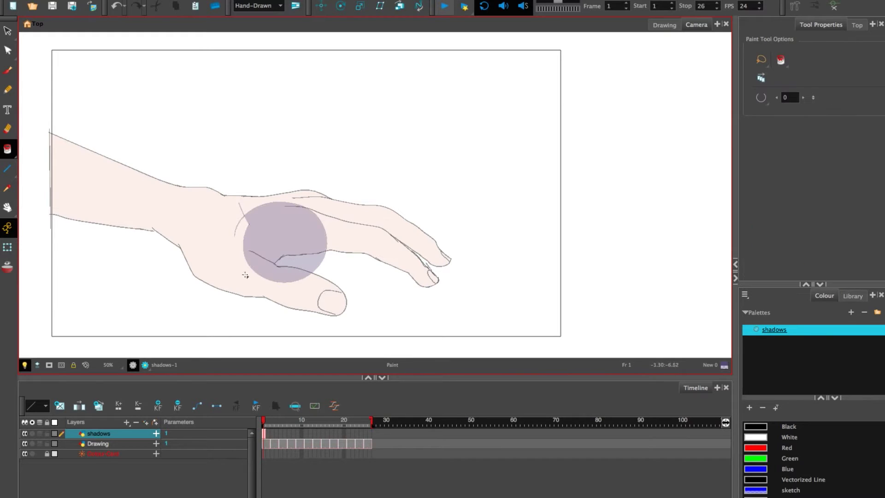
left_click(8, 248)
left_click(53, 210)
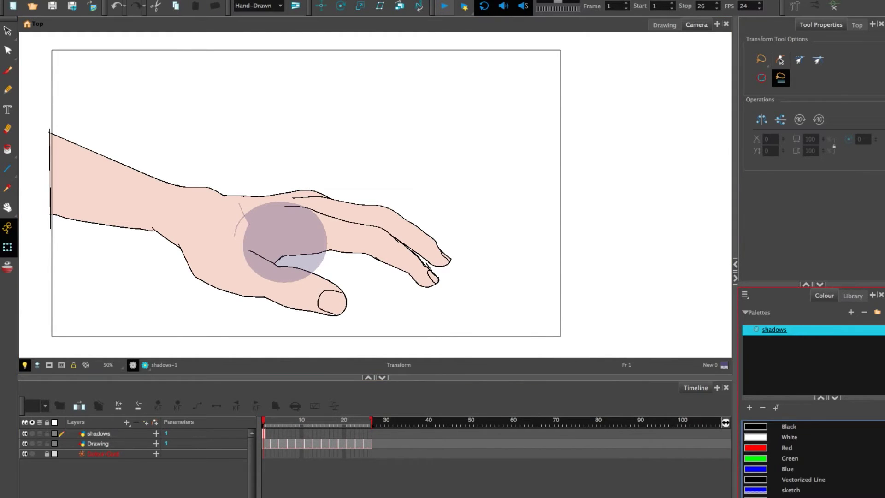
- Darken the translucent shadow swatch to hue 248, saturation 55 and value 35, keeping alpha at 84
mouse_move(480, 139)
left_mouse_down()
mouse_move(508, 131)
mouse_move(485, 153)
left_mouse_up()
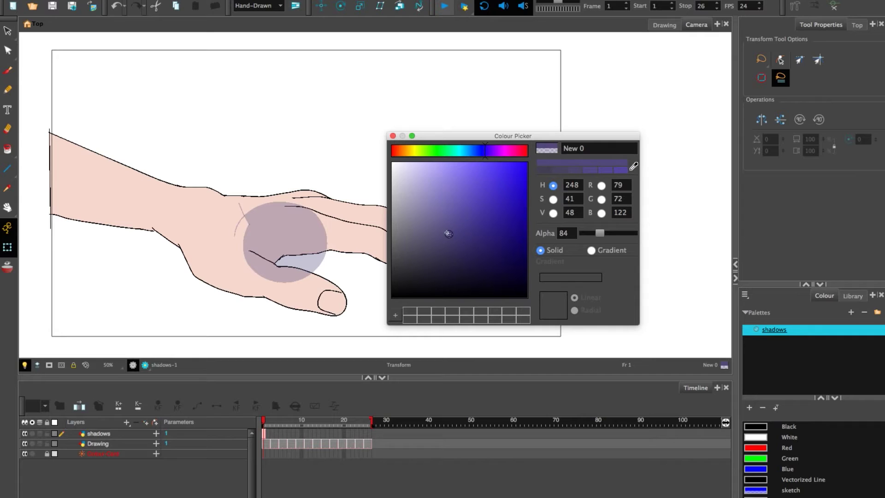
left_click_drag(447, 232, 467, 250)
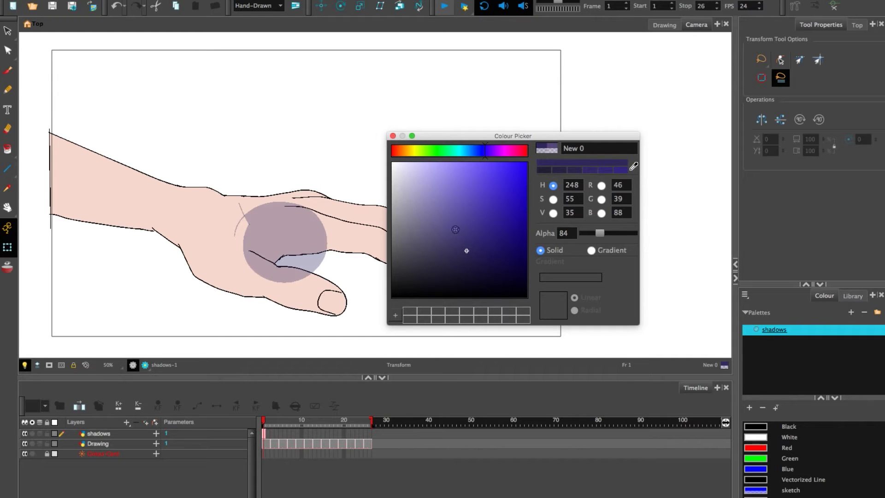
left_click(392, 135)
key("space")
left_click_drag(299, 193, 318, 196)
scroll(319, 197, "down", 1)
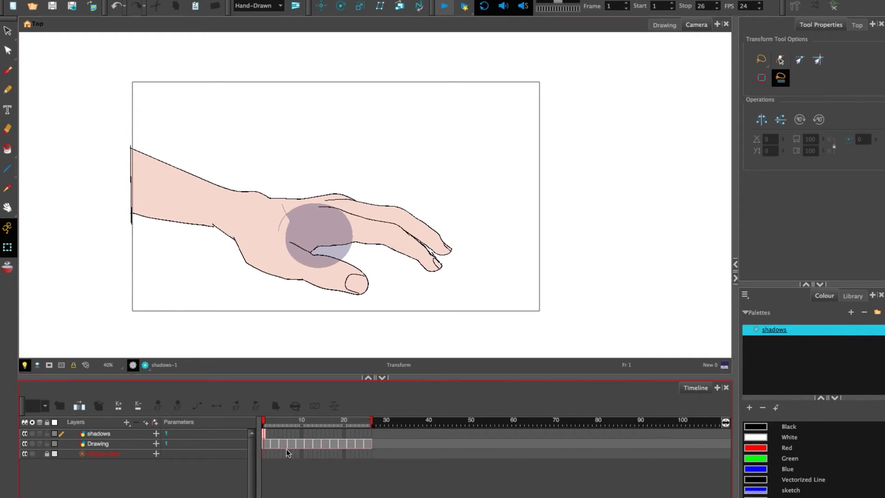
- Delete the test circle drawing from frame 1 of the shadows layer
left_click(263, 435)
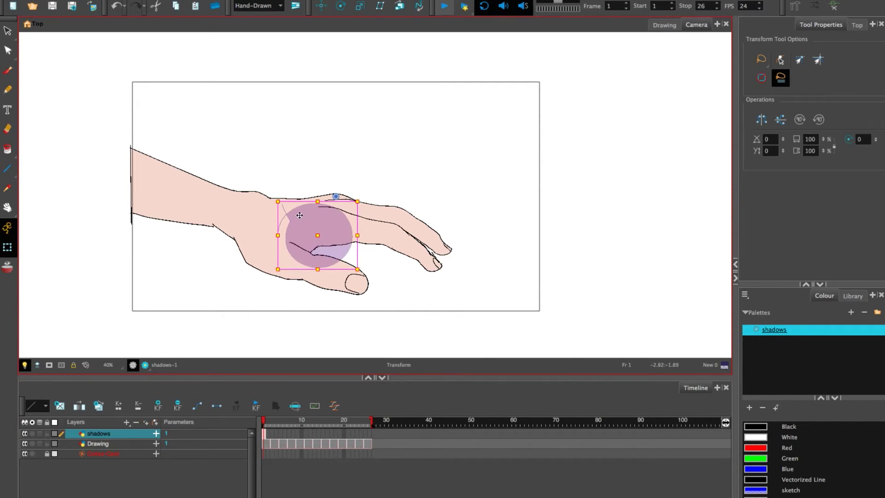
key("period")
left_click(266, 436)
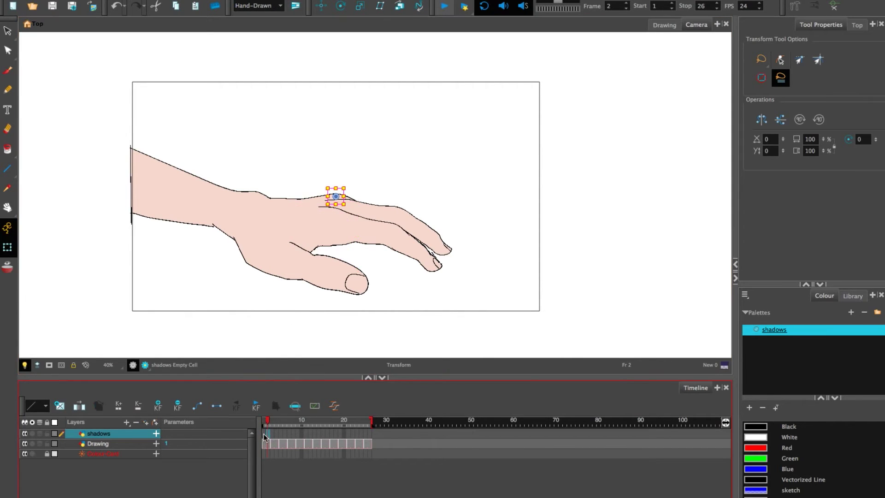
key("comma")
- Brush a closed shadow shape along the underside of the arm and thumb on the shadows layer at frame 1 and fill it with the translucent swatch
key("alt+b")
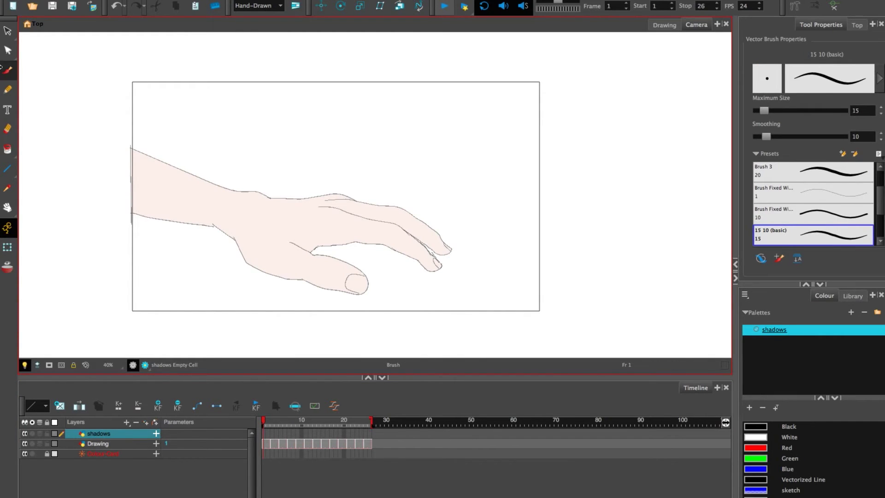
key("space")
left_click_drag(328, 262, 327, 247)
scroll(318, 249, "up", 1)
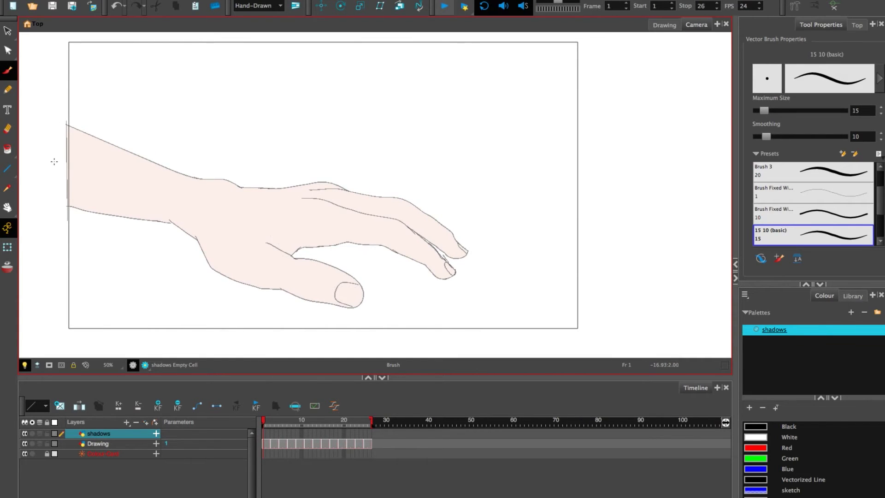
key("ctrl+z")
mouse_move(48, 152)
left_mouse_down()
mouse_move(198, 211)
mouse_move(239, 257)
left_mouse_up()
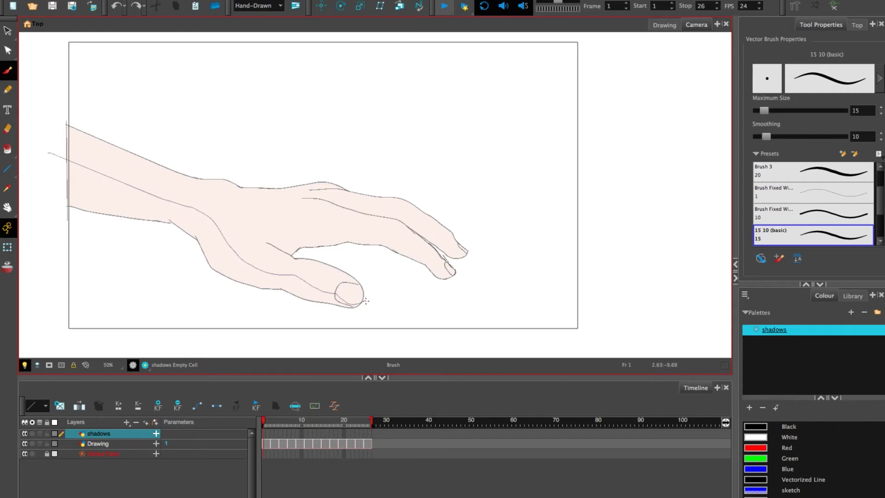
mouse_move(366, 301)
left_mouse_down()
mouse_move(335, 336)
mouse_move(170, 355)
mouse_move(69, 298)
mouse_move(48, 230)
mouse_move(50, 141)
left_mouse_up()
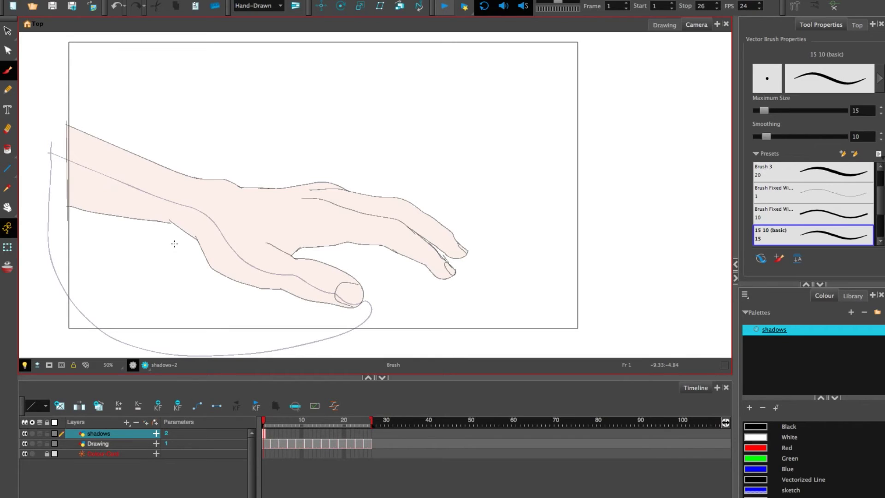
key("alt+i")
left_click(231, 315)
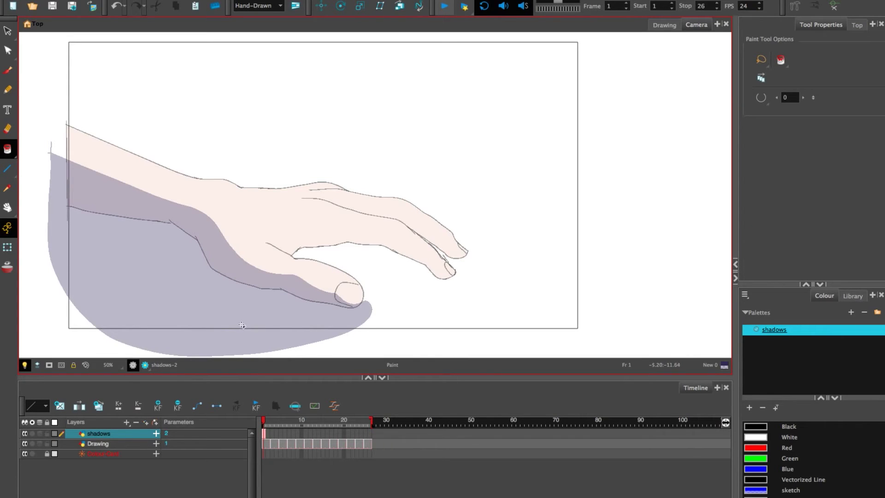
key("alt+b")
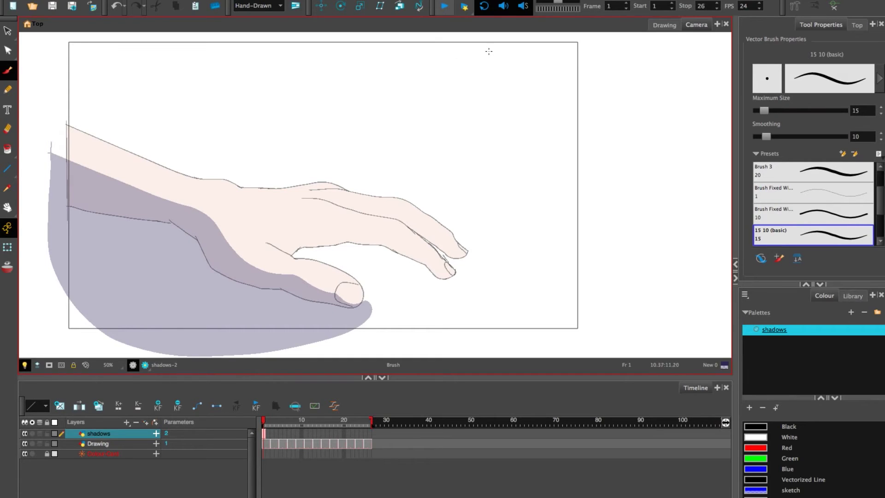
mouse_move(490, 52)
left_mouse_down()
mouse_move(455, 113)
mouse_move(451, 92)
mouse_move(474, 109)
mouse_move(453, 115)
left_mouse_up()
mouse_move(451, 63)
left_mouse_down()
mouse_move(454, 48)
mouse_move(451, 62)
left_mouse_up()
key("Delete")
key("ctrl+z")
- Brush a closed shadow shape along the underside of the nearer finger at frame 1 and fill it with the translucent swatch
mouse_move(312, 238)
left_mouse_down()
mouse_move(353, 230)
mouse_move(413, 251)
left_mouse_up()
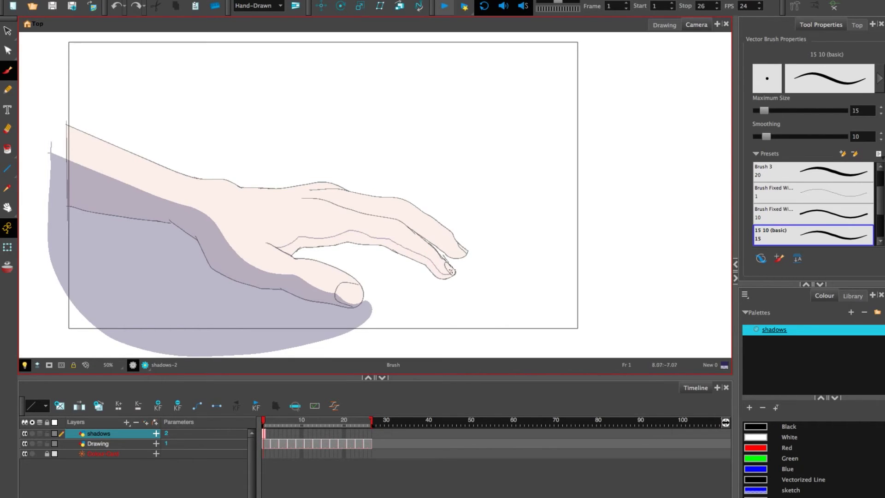
mouse_move(452, 266)
left_mouse_down()
mouse_move(468, 283)
mouse_move(410, 292)
mouse_move(316, 253)
left_mouse_up()
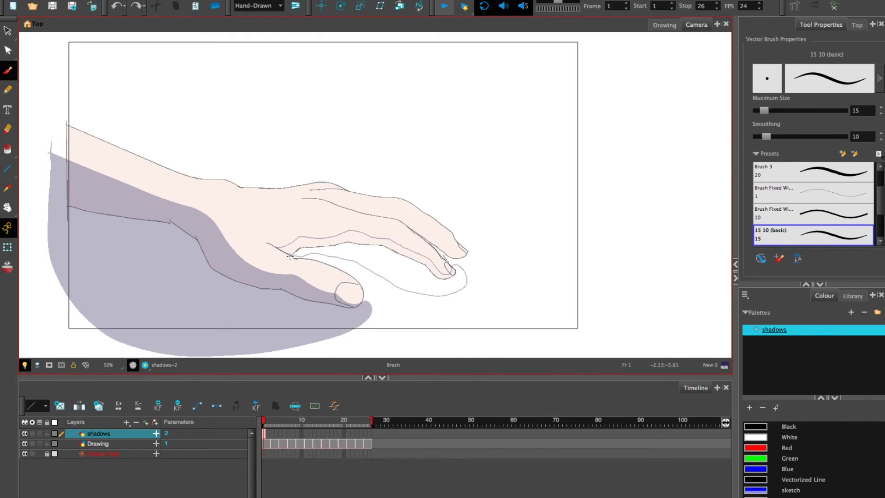
key("alt+i")
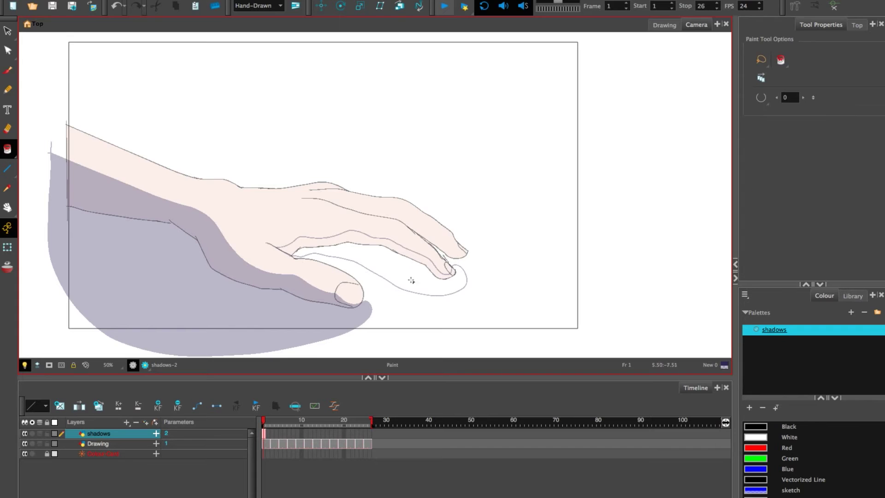
left_click(413, 281)
- Brush a closed shadow shape along the lower edge of the farther finger at frame 1 and fill it with the translucent swatch
key("alt+b")
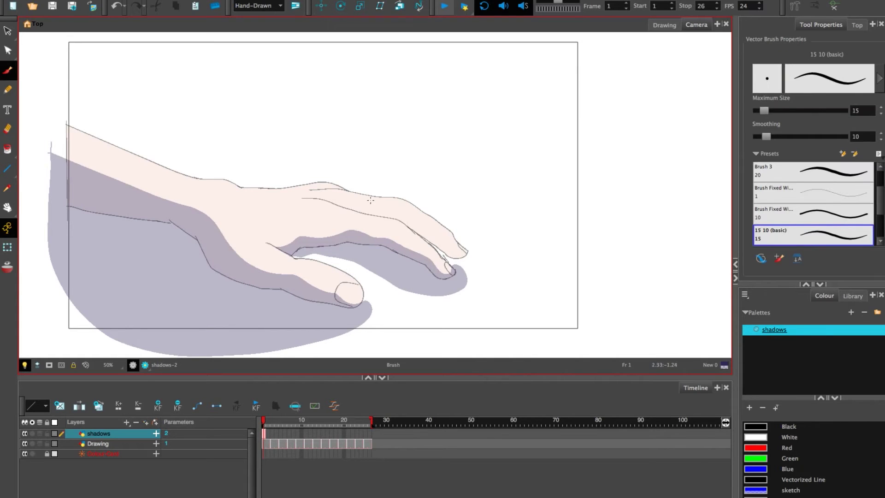
mouse_move(462, 254)
left_mouse_down()
mouse_move(419, 220)
mouse_move(328, 201)
left_mouse_up()
scroll(368, 231, "up", 3)
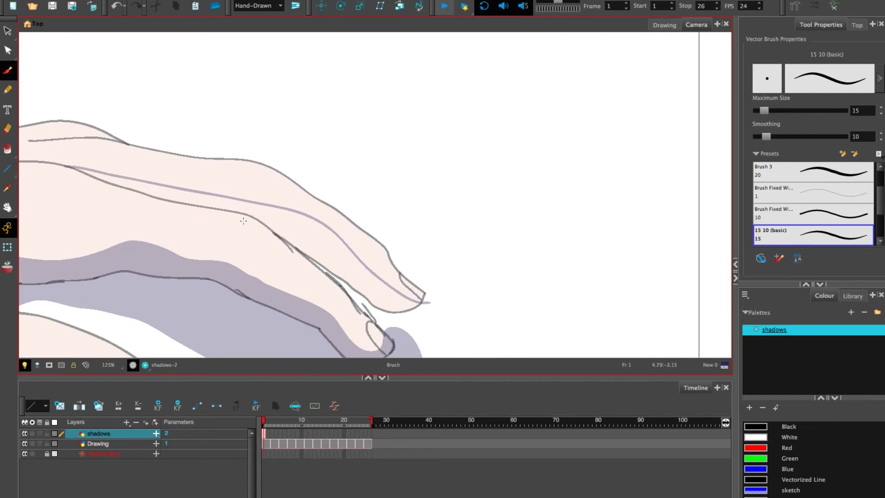
left_click_drag(73, 167, 157, 201)
key("ctrl+z")
mouse_move(91, 175)
left_mouse_down()
mouse_move(237, 212)
mouse_move(219, 209)
left_mouse_up()
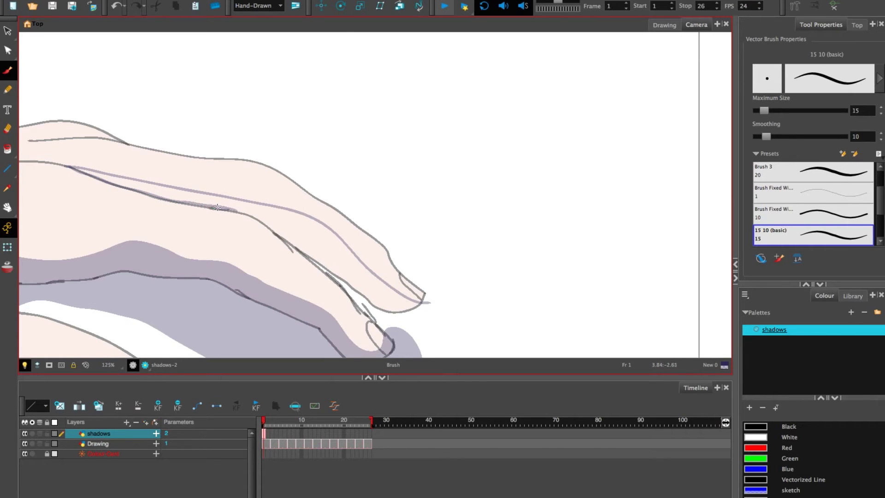
key("ctrl+z")
mouse_move(273, 227)
left_mouse_down()
mouse_move(388, 319)
mouse_move(431, 317)
mouse_move(437, 311)
mouse_move(417, 289)
left_mouse_up()
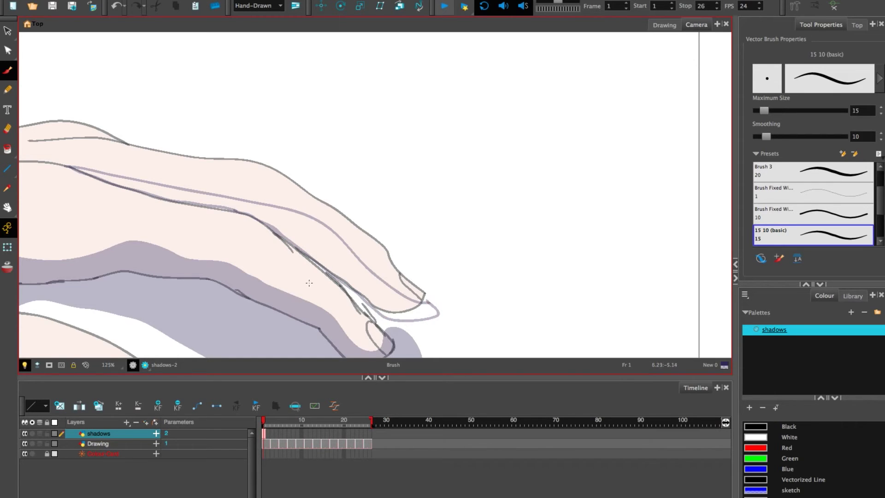
key("alt+i")
scroll(341, 258, "down", 2)
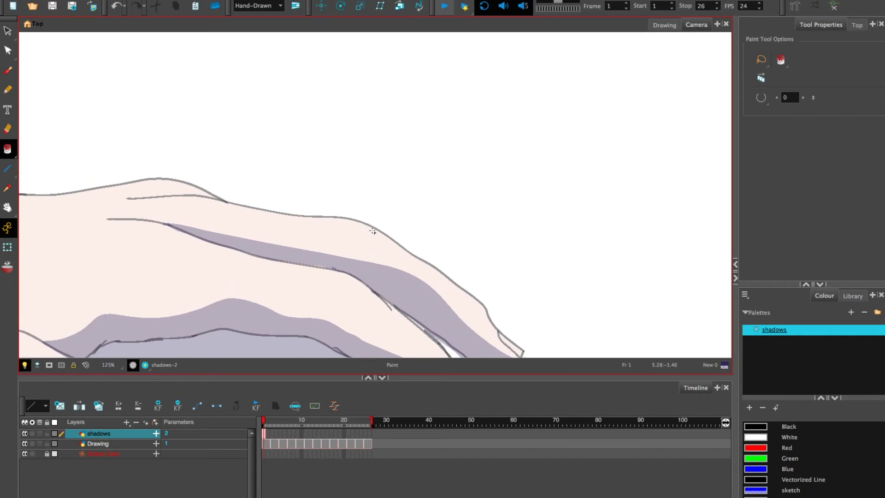
scroll(371, 233, "down", 4)
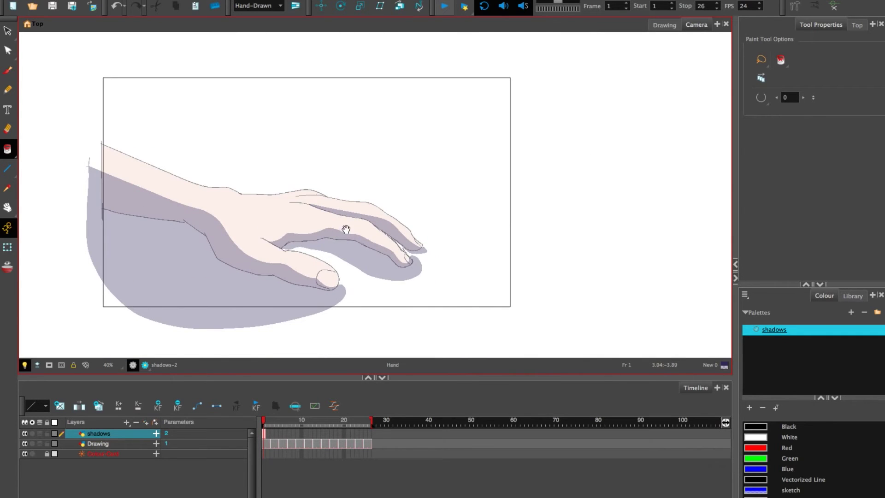
mouse_move(346, 231)
left_mouse_down()
mouse_move(374, 245)
mouse_move(355, 258)
mouse_move(354, 241)
left_mouse_up()
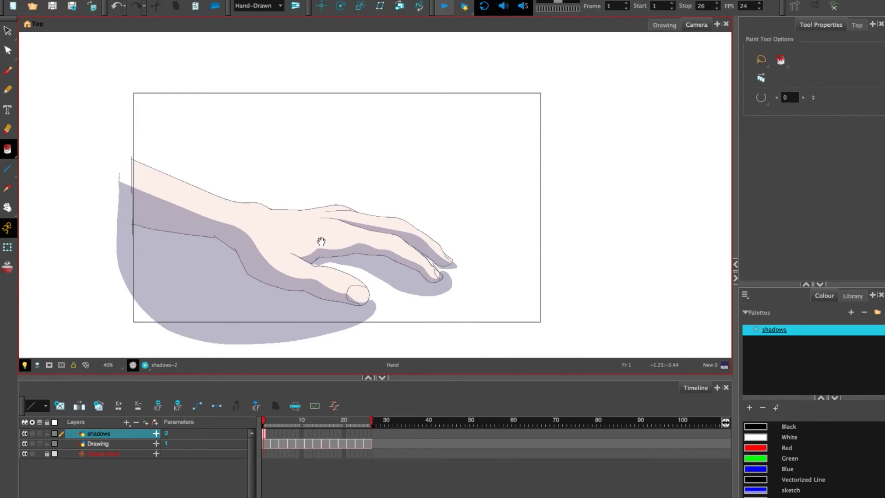
mouse_move(318, 245)
left_mouse_down()
mouse_move(277, 249)
mouse_move(307, 216)
left_mouse_up()
scroll(278, 249, "down", 1)
scroll(278, 249, "up", 1)
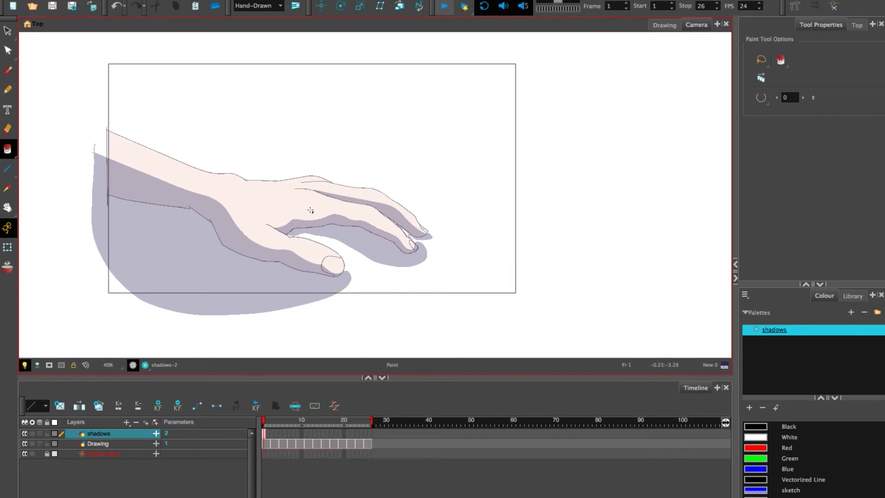
- Repeat the frame 1 shadow drawing on the following frames of the shadows layer, one for each two-frame hand drawing, with onion skin on
left_click(268, 434)
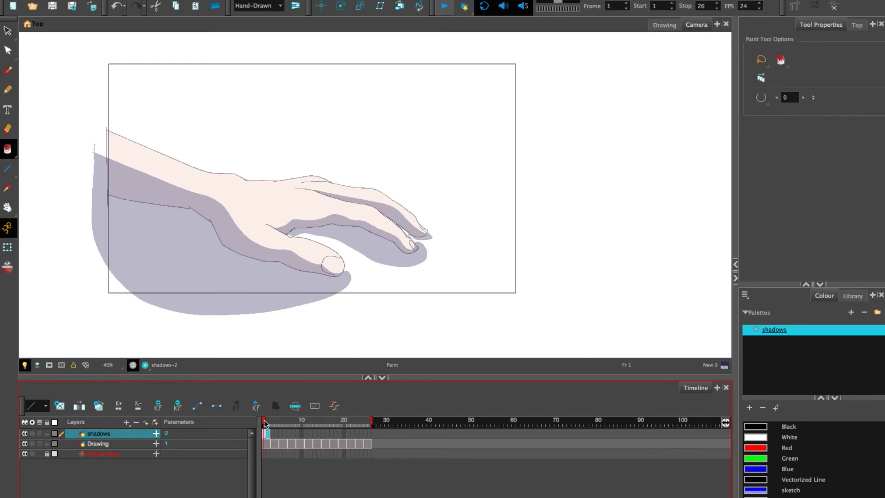
left_click(280, 422)
mouse_move(280, 421)
left_mouse_down()
mouse_move(260, 421)
mouse_move(347, 425)
mouse_move(264, 423)
mouse_move(306, 424)
mouse_move(264, 429)
mouse_move(272, 428)
left_mouse_up()
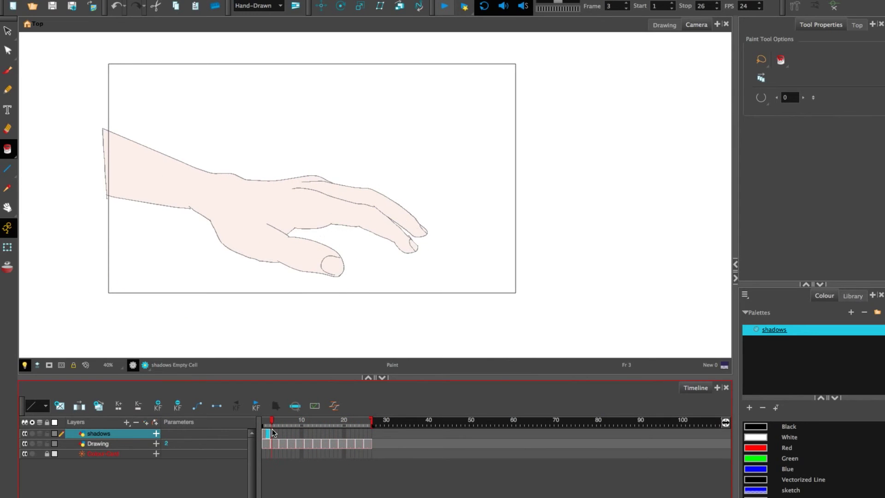
left_click_drag(279, 189, 272, 227)
key("period")
key("period")
key("period")
key("period")
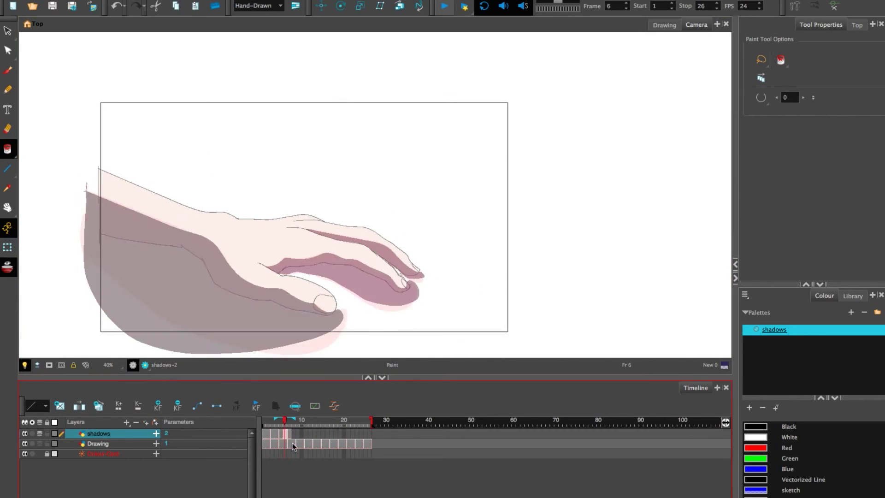
left_click_drag(342, 433, 289, 433)
- Redraw the finger shadows on the shadows layer from frame 9 to frame 17 to follow the moving fingers
scroll(265, 254, "up", 2)
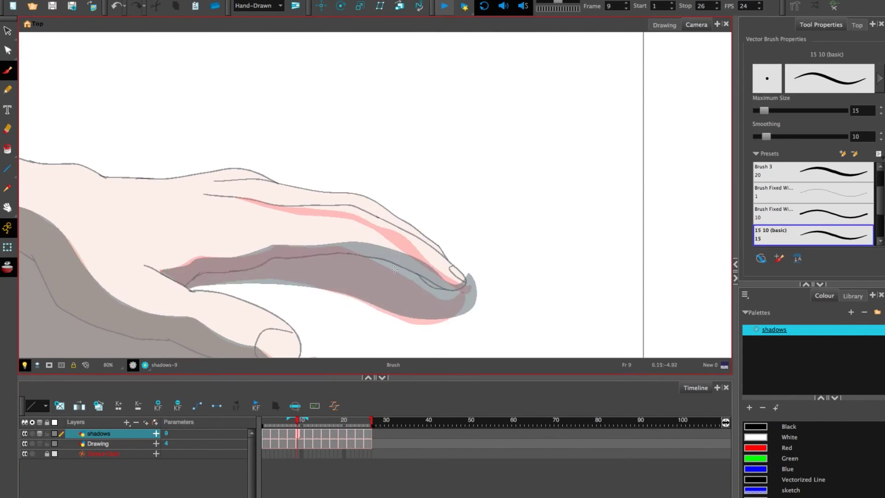
key("period")
key("period")
key("period")
key("period")
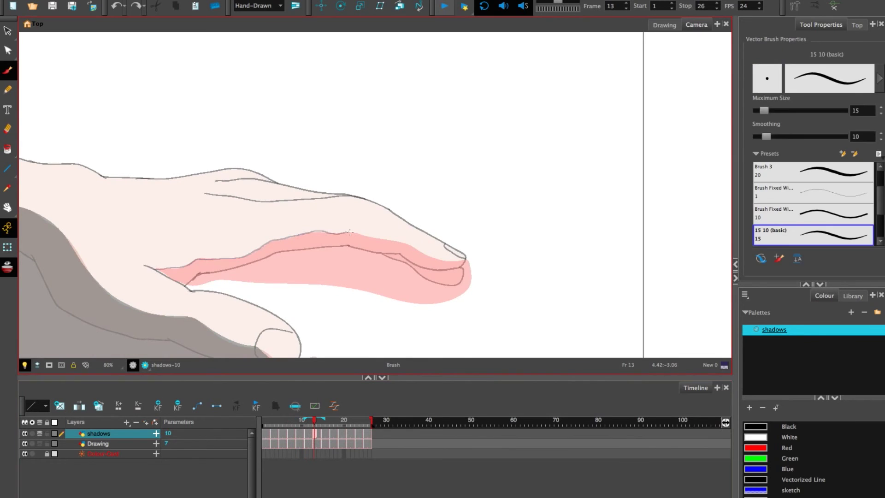
key("period")
key("period")
key("period")
key("period")
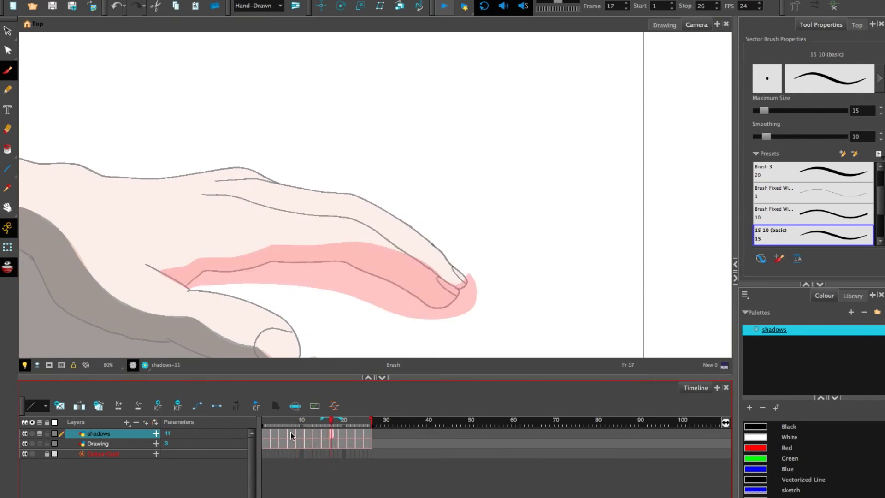
- Play back the shadowed hand animation from frame 1 to check the shadows in motion
left_click(277, 433)
left_click(445, 8)
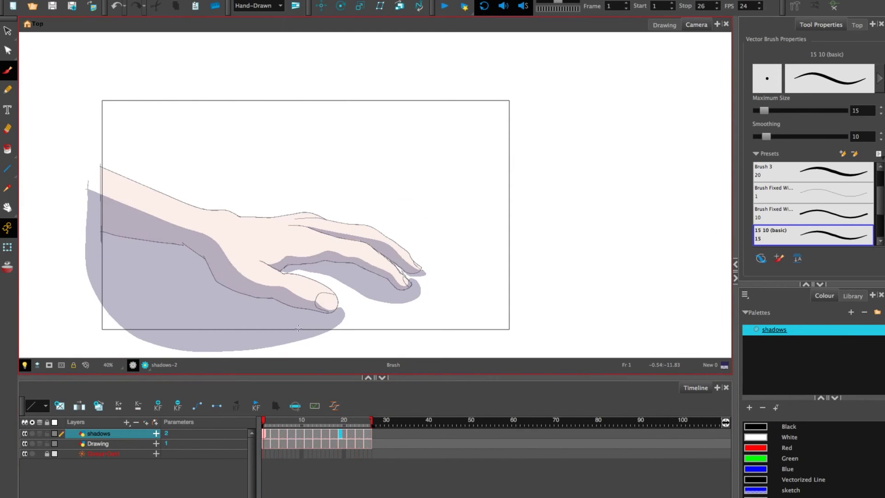
left_click_drag(280, 256, 306, 245)
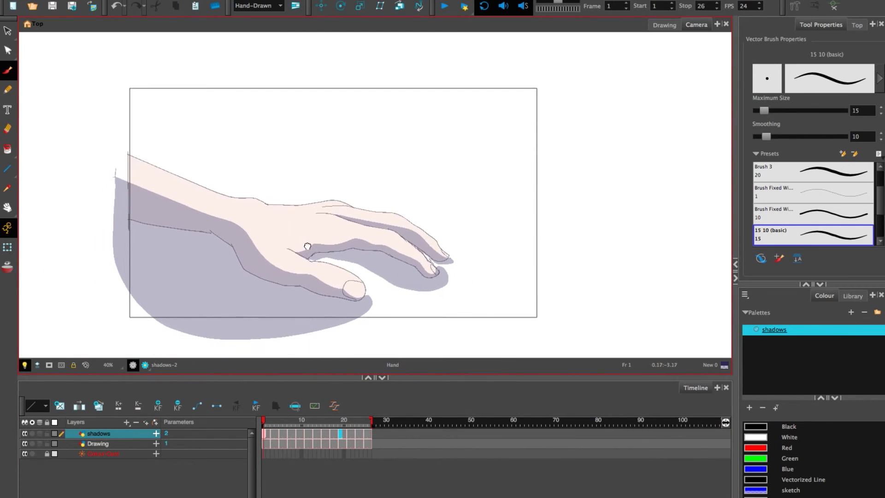
scroll(307, 263, "up", 1)
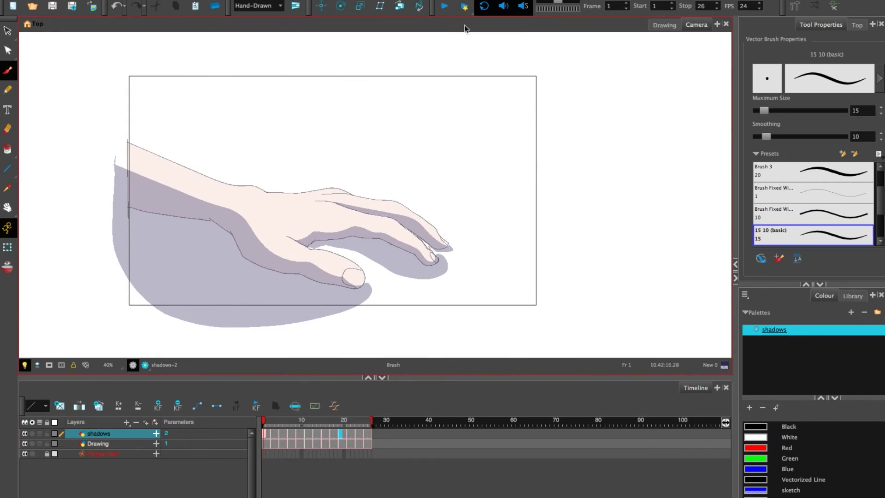
left_click(445, 12)
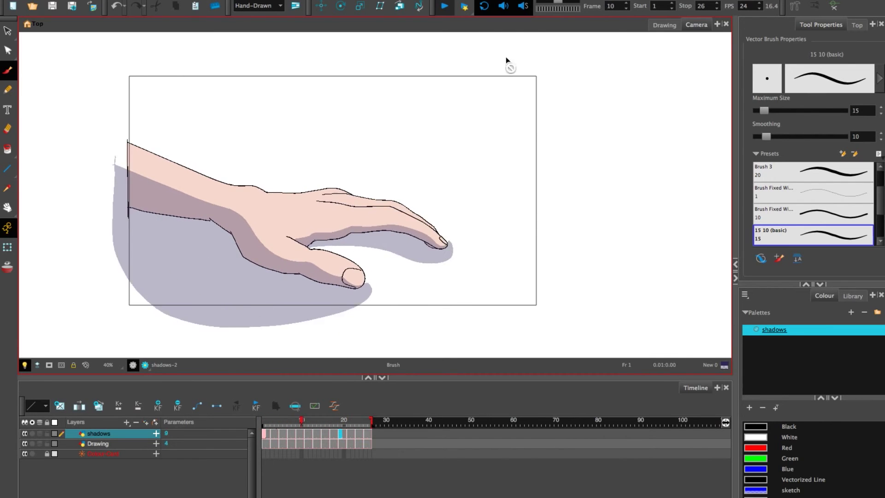
left_click(445, 6)
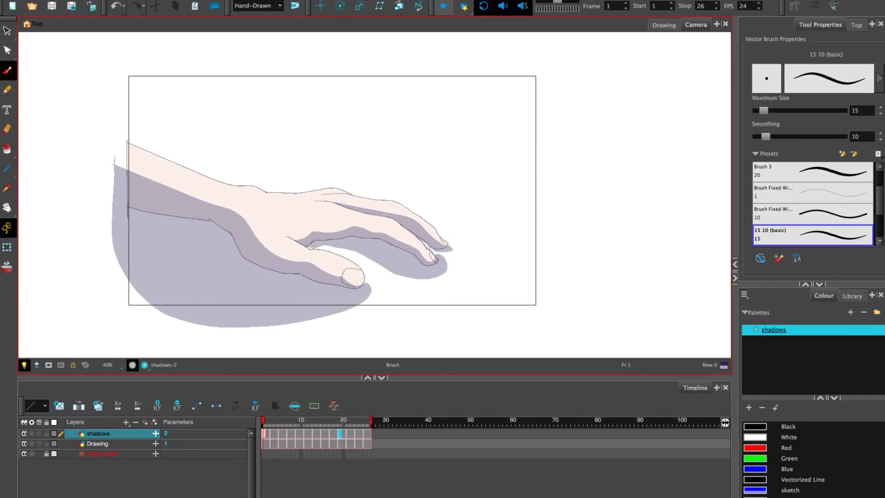
- Make the Drawing layer the active layer at frame 1
key("ctrl")
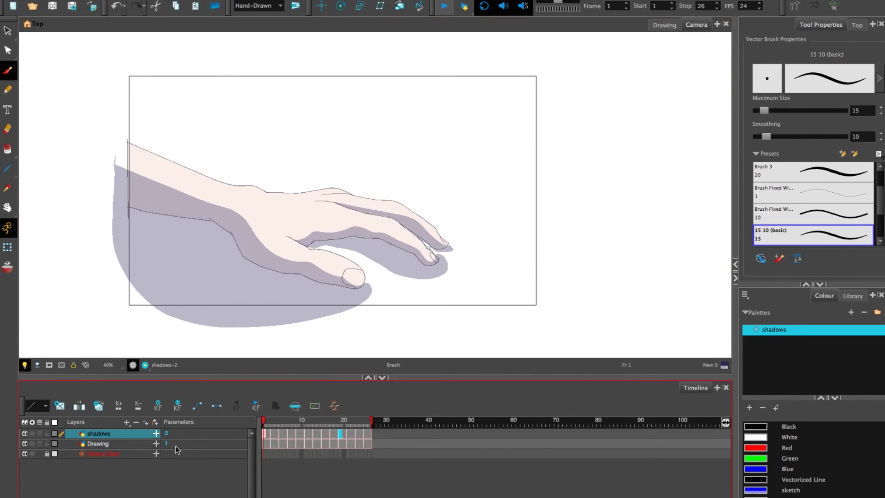
left_click(112, 444)
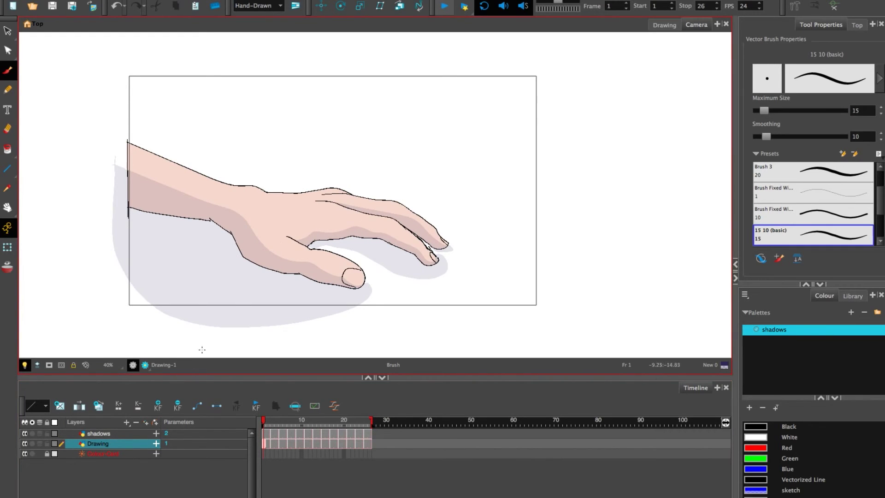
- Copy all the hand drawings of the Drawing layer across frames 1 to 26
left_click(123, 434)
left_click(124, 445)
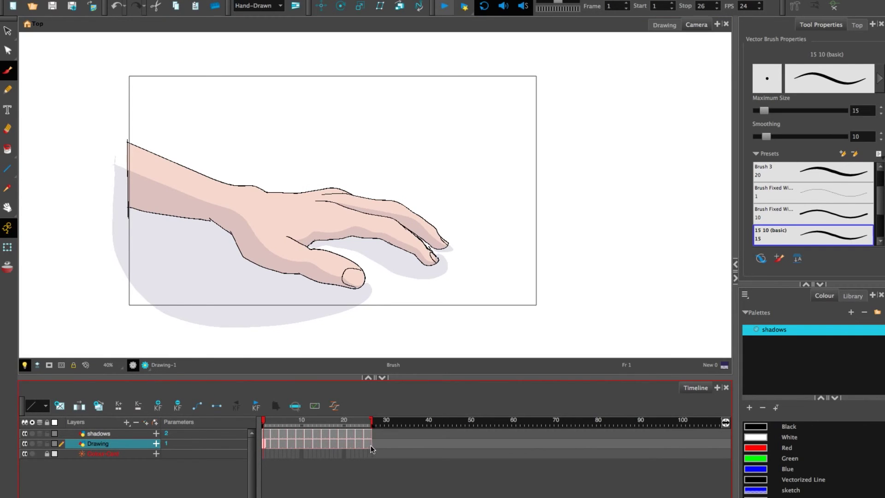
left_click_drag(369, 444, 272, 442)
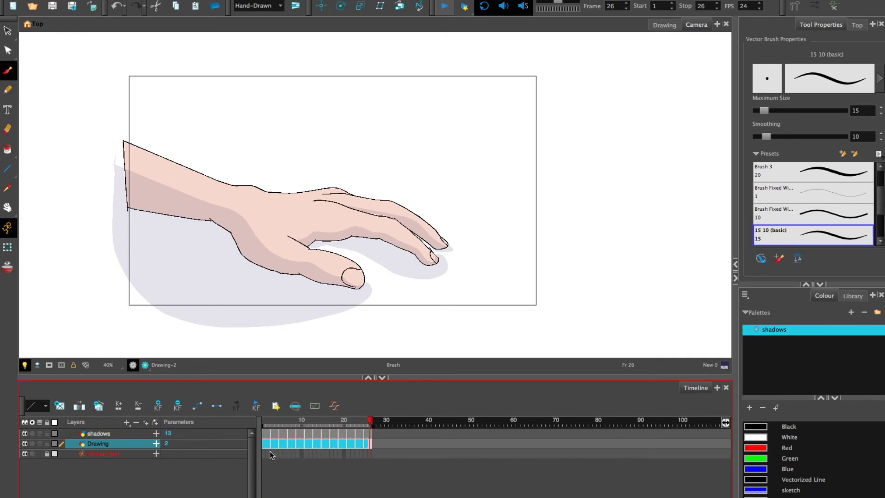
- Add a new drawing layer named Mask
left_click(146, 424)
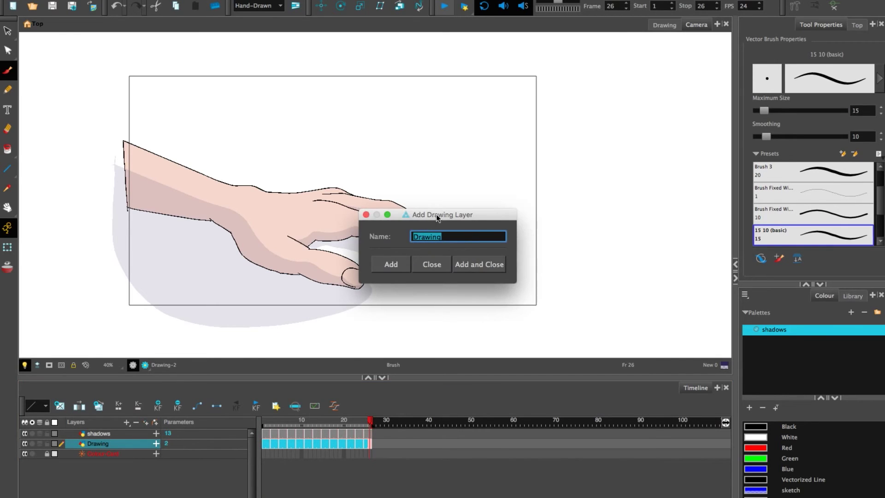
left_click_drag(485, 214, 490, 228)
left_click(449, 251)
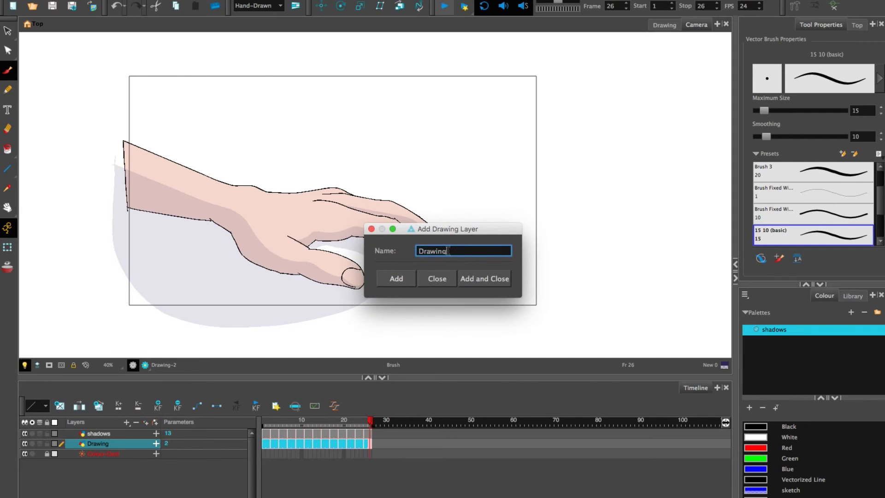
double_click(449, 251)
type("Mask")
left_click(475, 279)
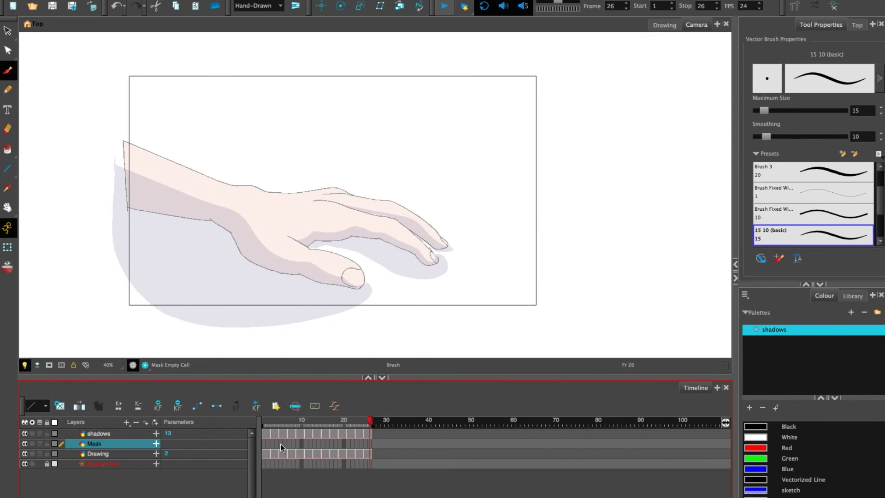
- Paste the copied hand drawings into the Mask layer from frame 1 and check them by toggling the visibility of the Mask and Drawing layers
left_click(263, 443)
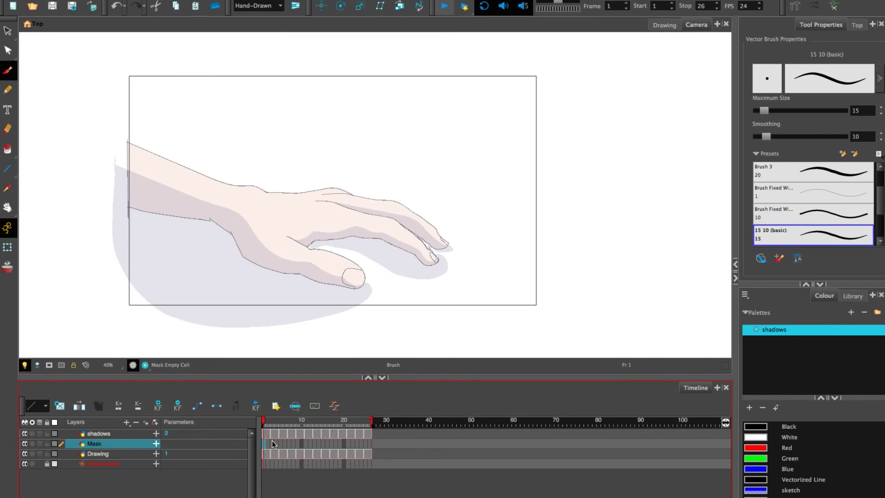
key("ctrl+v")
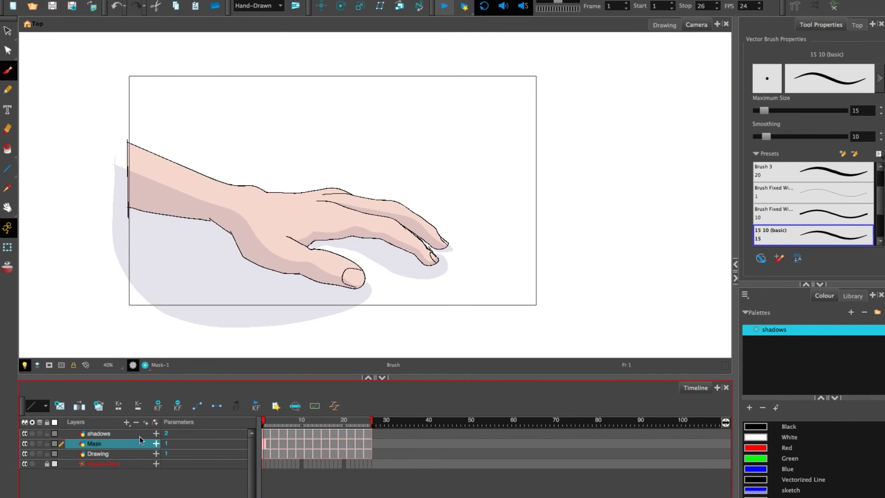
left_click(25, 443)
left_click(24, 443)
left_click(25, 443)
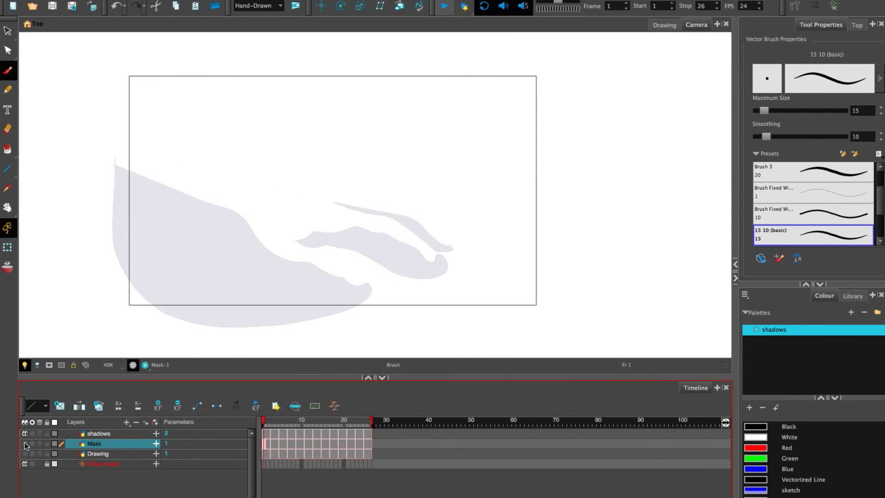
left_click(25, 454)
left_click(24, 443)
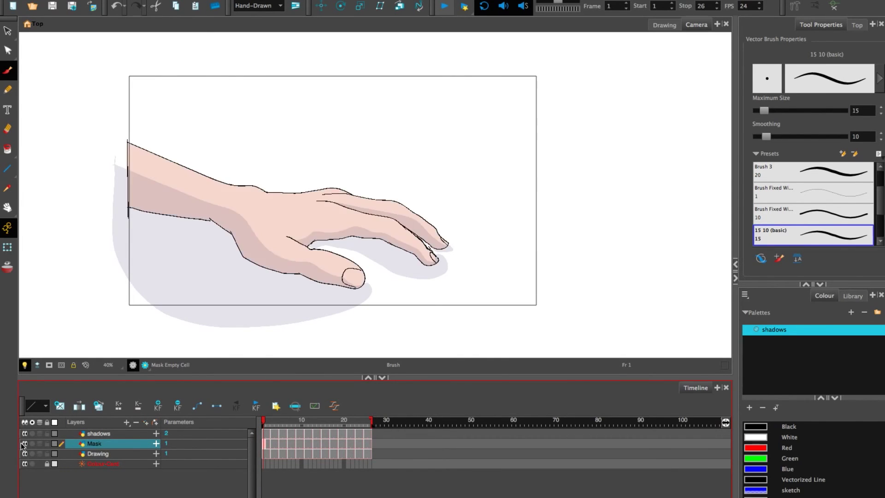
left_click(269, 420)
mouse_move(273, 419)
left_mouse_down()
mouse_move(297, 419)
mouse_move(264, 418)
left_mouse_up()
- Add a Cutter effect to the shadows layer
left_click(111, 434)
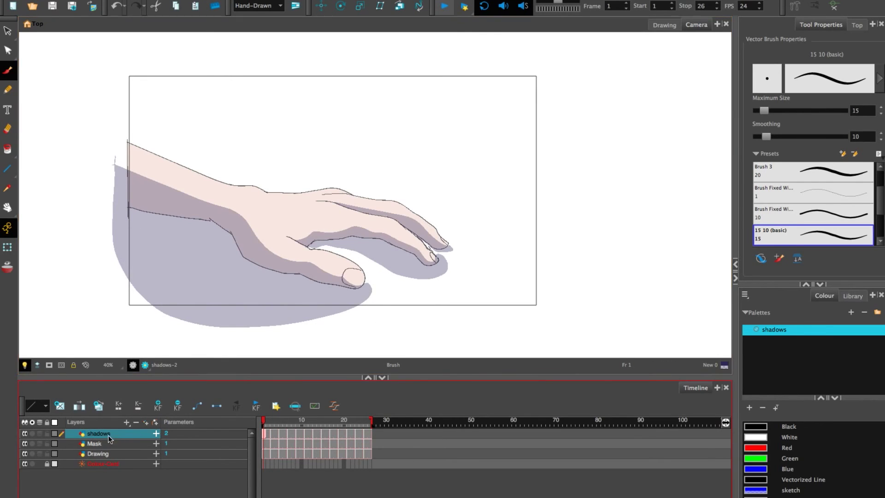
left_click(126, 423)
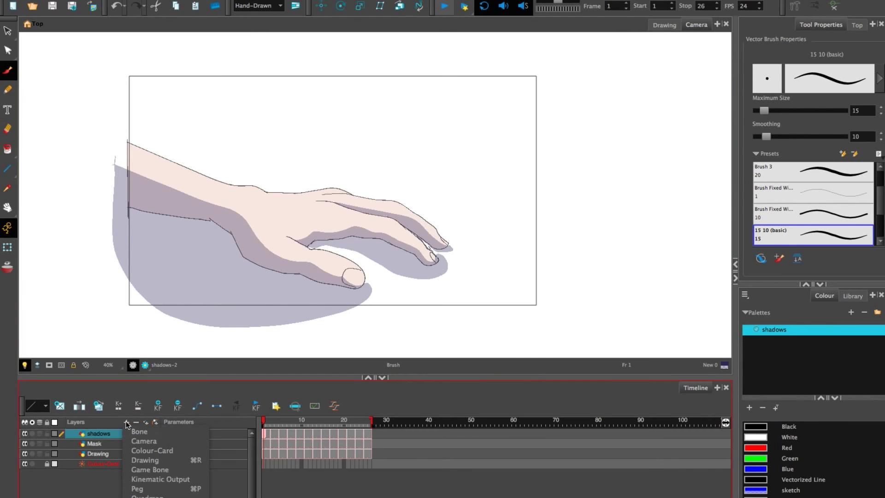
mouse_move(162, 497)
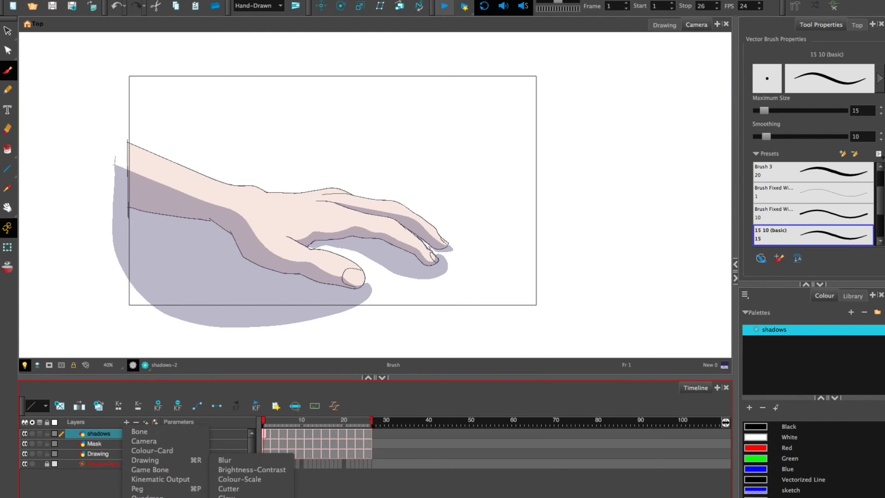
left_click(240, 489)
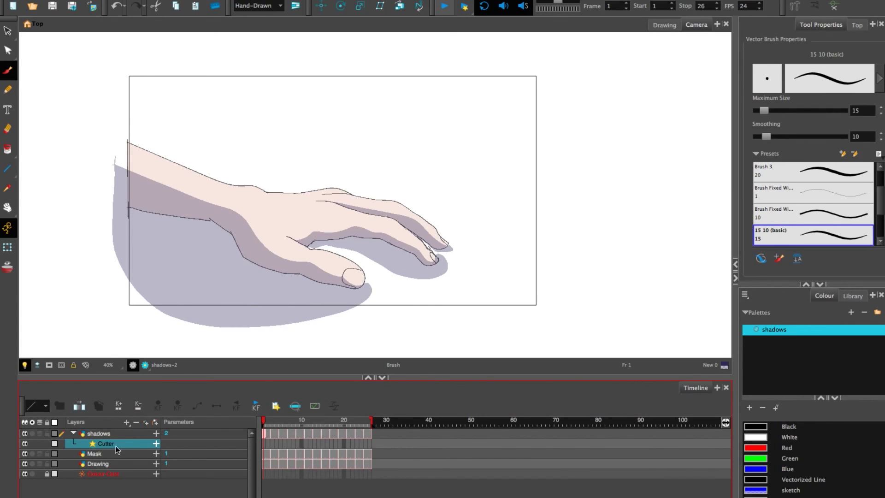
- Assign the Mask layer as the matte of the Cutter effect
left_click(156, 443)
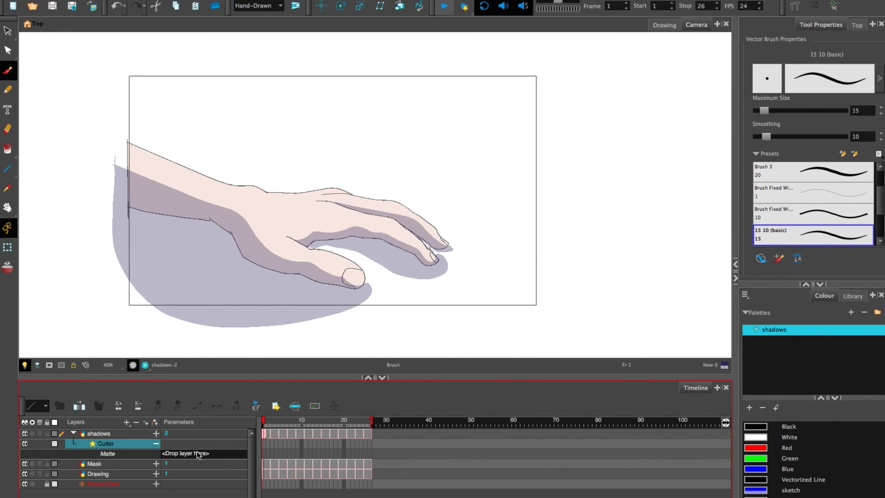
left_click(103, 464)
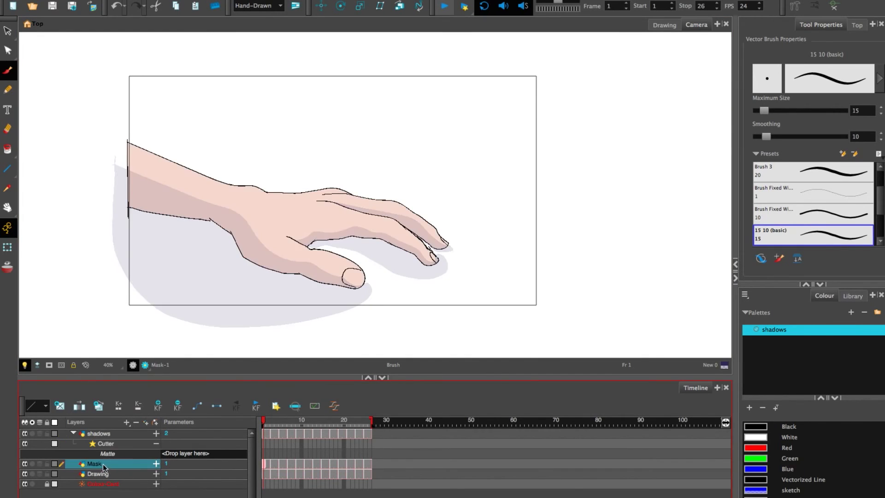
left_click_drag(93, 463, 189, 455)
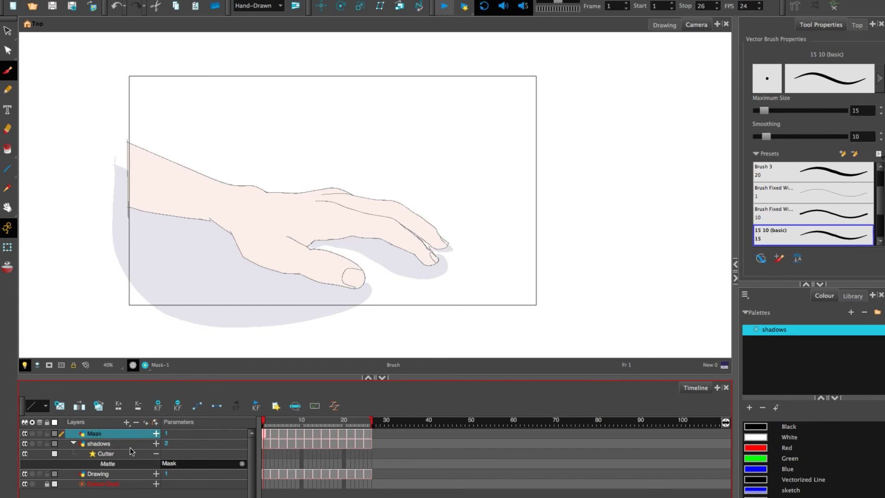
- Play back the animation to check how the Cutter masks the shadows, and return to frame 1
mouse_move(267, 421)
left_mouse_down()
mouse_move(280, 419)
mouse_move(272, 421)
left_mouse_up()
left_click(445, 7)
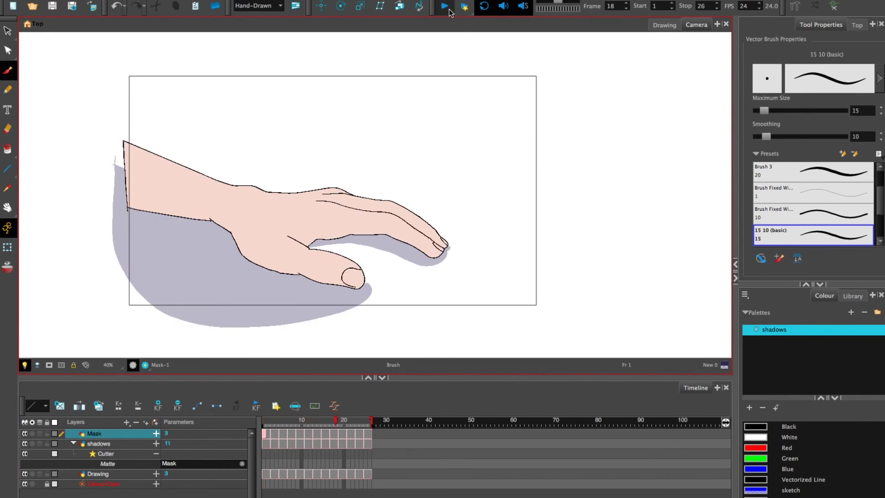
left_click(445, 6)
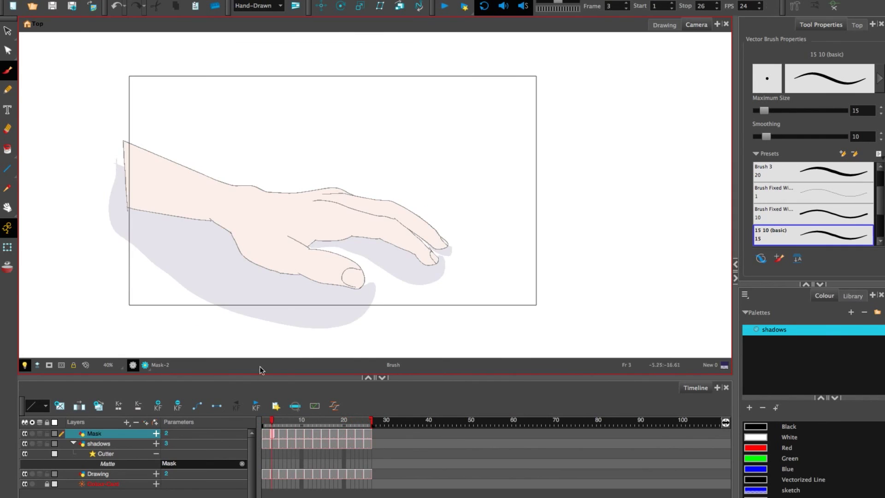
mouse_move(271, 421)
left_mouse_down()
mouse_move(362, 422)
mouse_move(111, 423)
left_mouse_up()
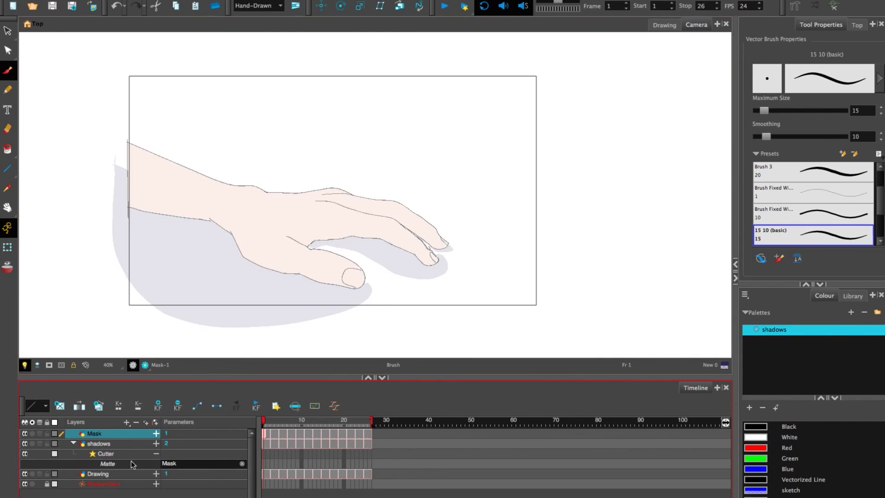
- Set the Cutter effect to Inverted in its layer properties
left_click(108, 455)
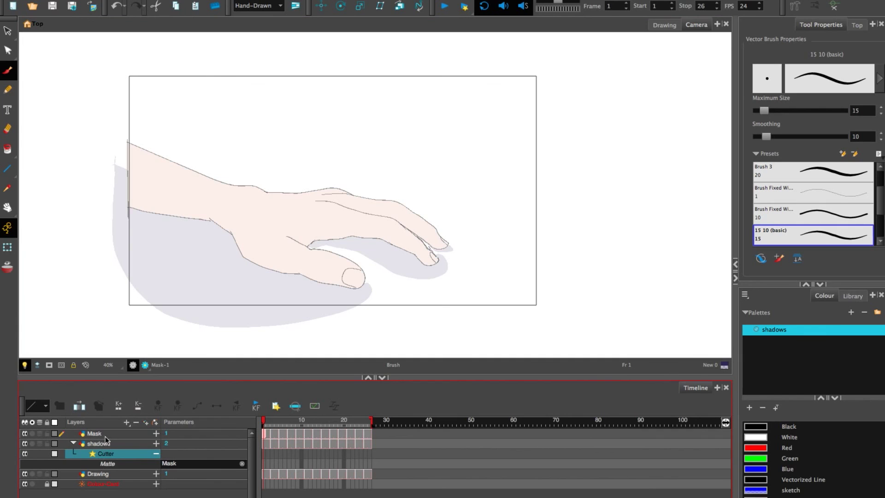
right_click(105, 458)
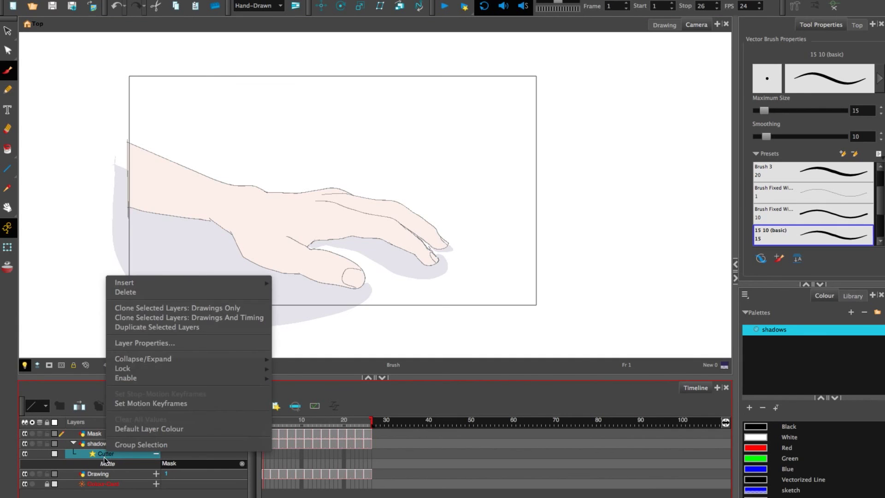
left_click(138, 344)
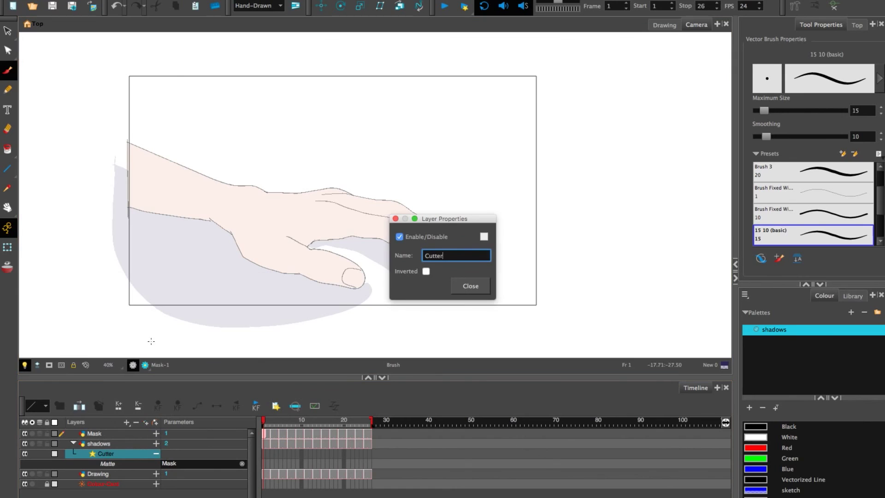
left_click(426, 271)
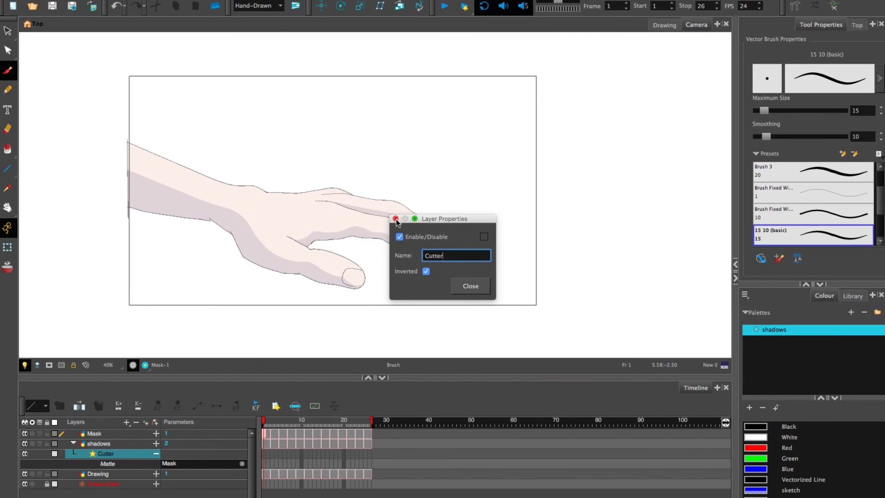
left_click_drag(441, 220, 489, 221)
left_click(517, 287)
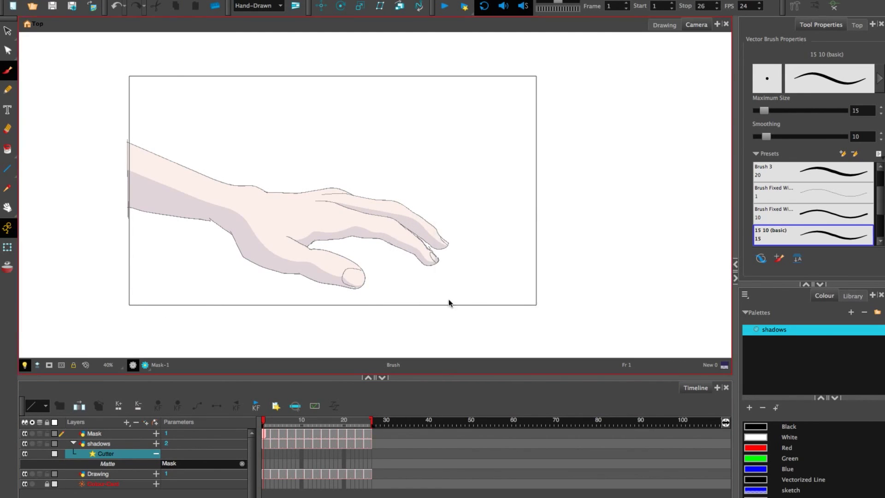
- Make the Drawing layer active and play back the animation to check the shadows with the inverted Cutter
left_click(101, 434)
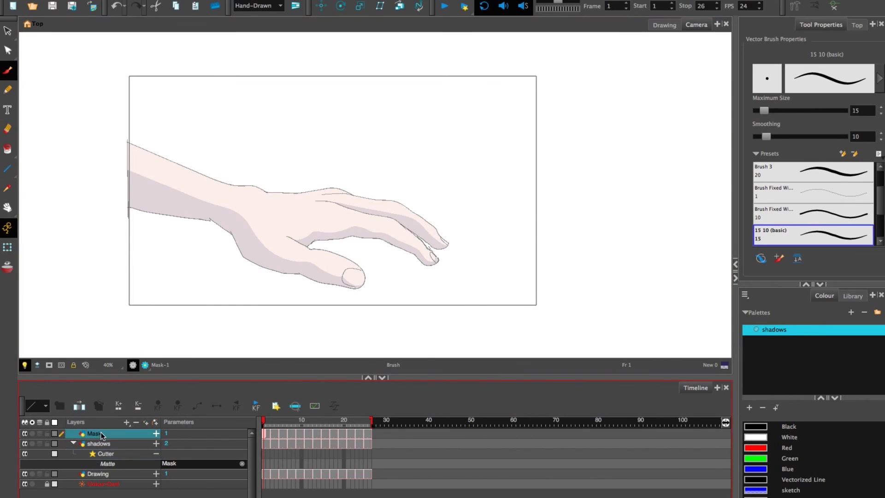
left_click(110, 484)
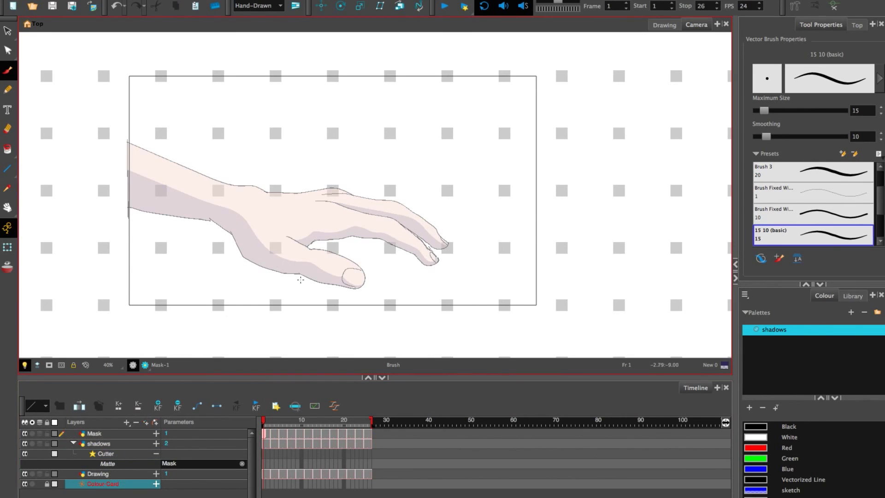
left_click(98, 474)
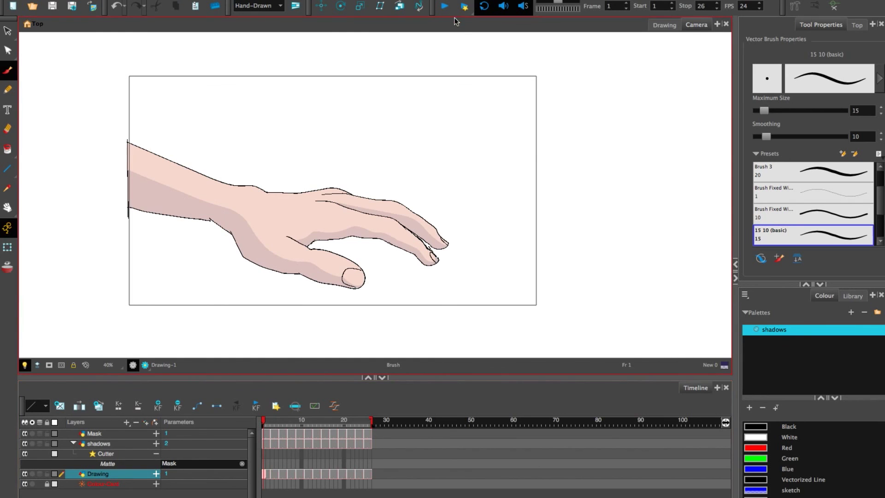
left_click(445, 7)
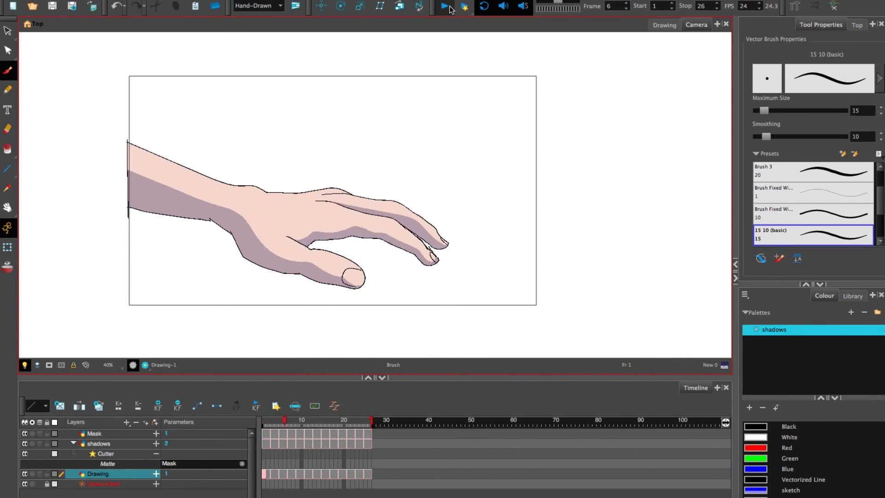